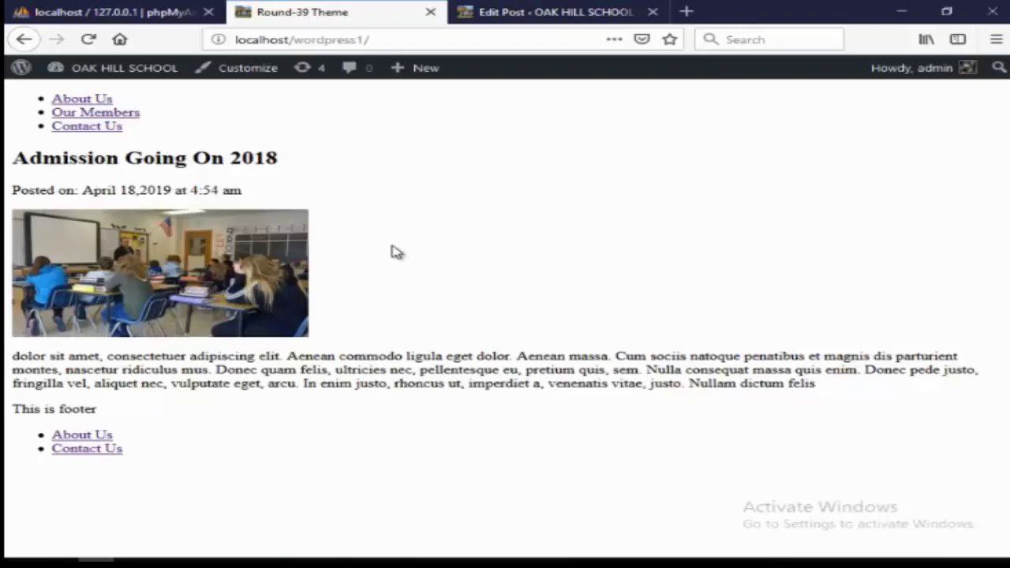
- Copy the_time from index.php and add the line "the_time(): gives the time and date of the post" below the the_post() entry in the Word notes
{"action": "key", "text": "alt+Tab"}
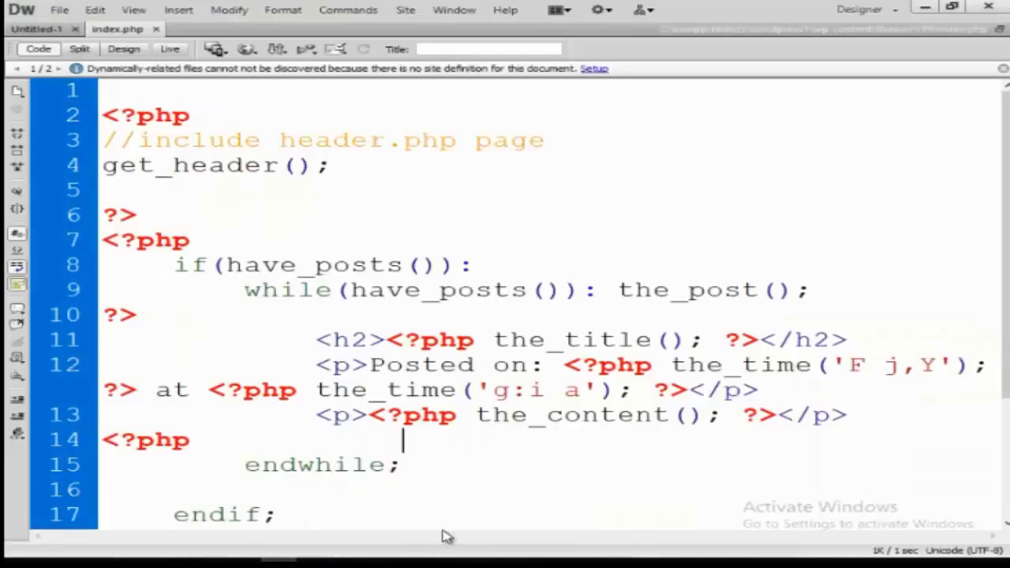
{"action": "left_click_drag", "start_coordinate": [674, 368], "coordinate": [817, 376]}
{"action": "key", "text": "ctrl+c"}
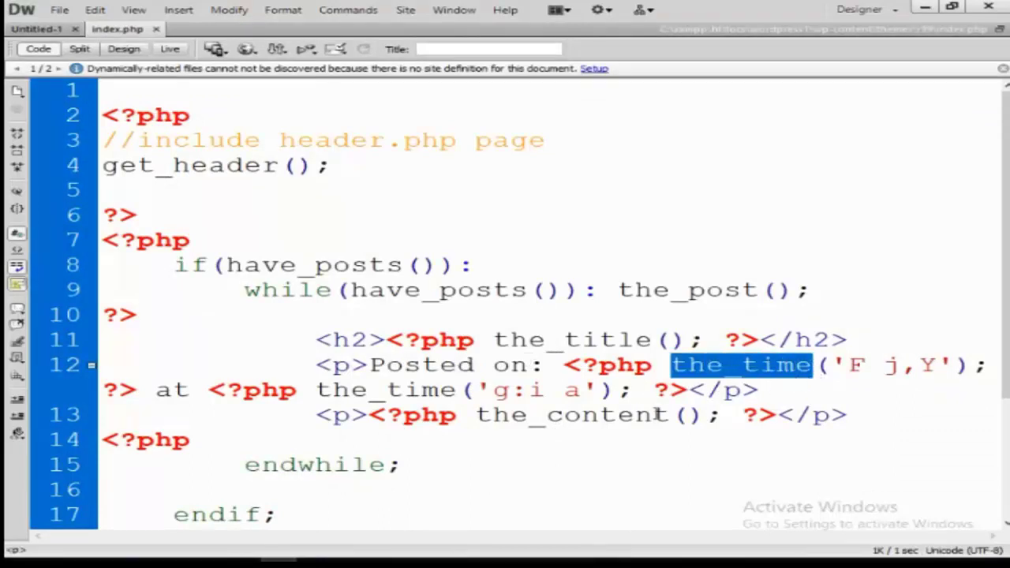
{"action": "key", "text": "alt+Tab"}
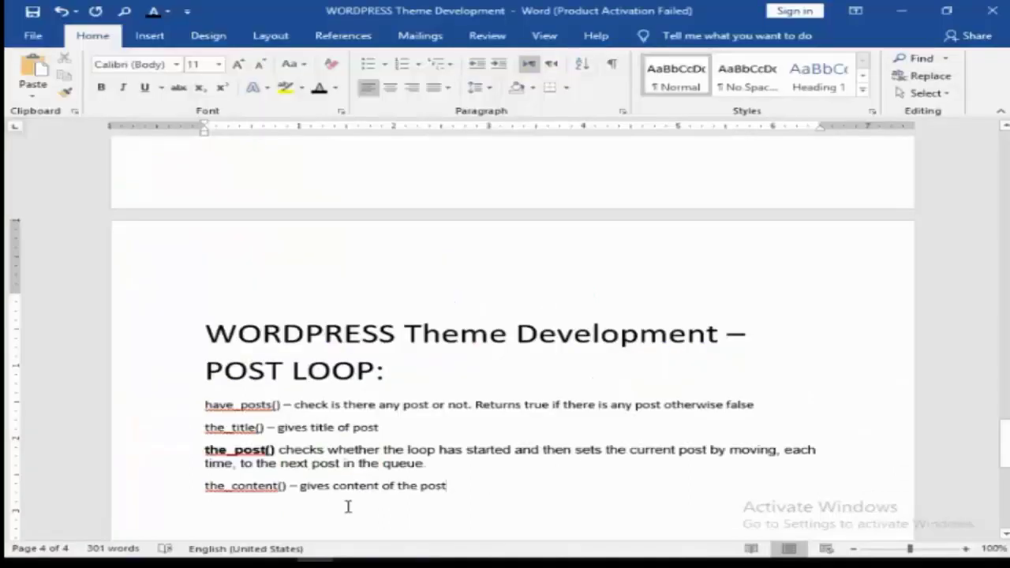
{"action": "left_click", "coordinate": [448, 467]}
{"action": "key", "text": "Return"}
{"action": "key", "text": "ctrl+v"}
{"action": "type", "text": "(): gi"}
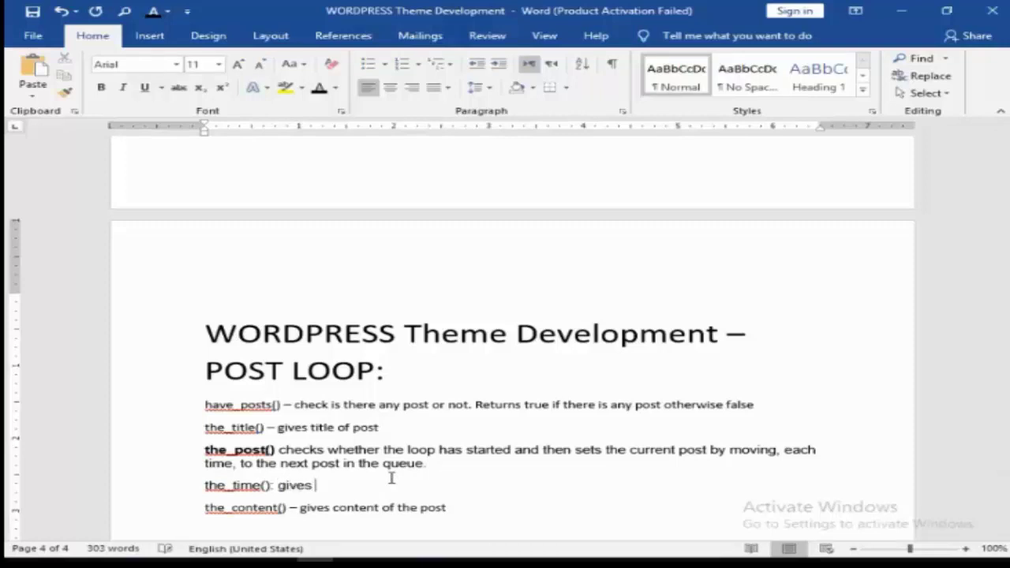
{"action": "type", "text": "ves the time "}
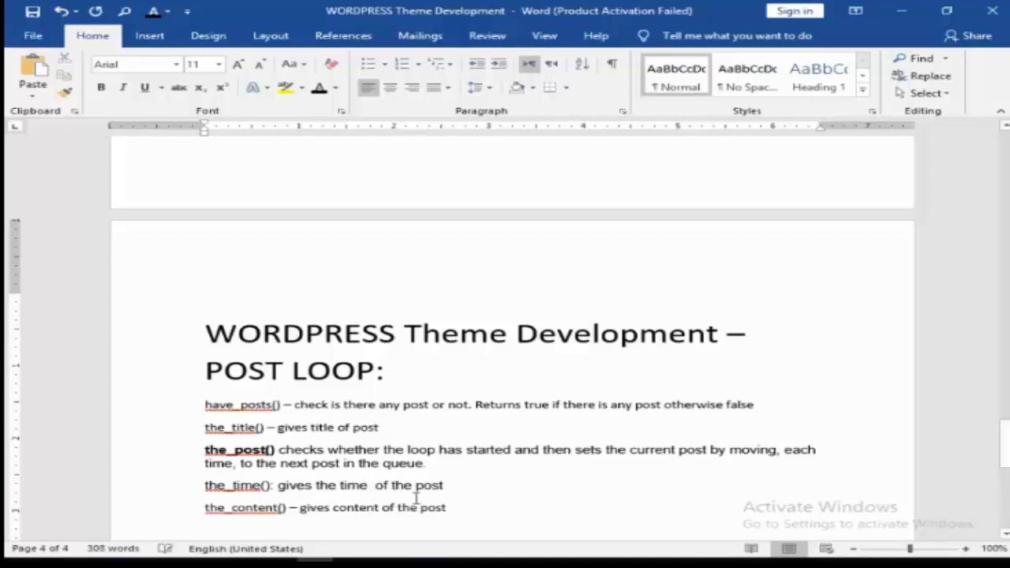
{"action": "type", "text": " and date"}
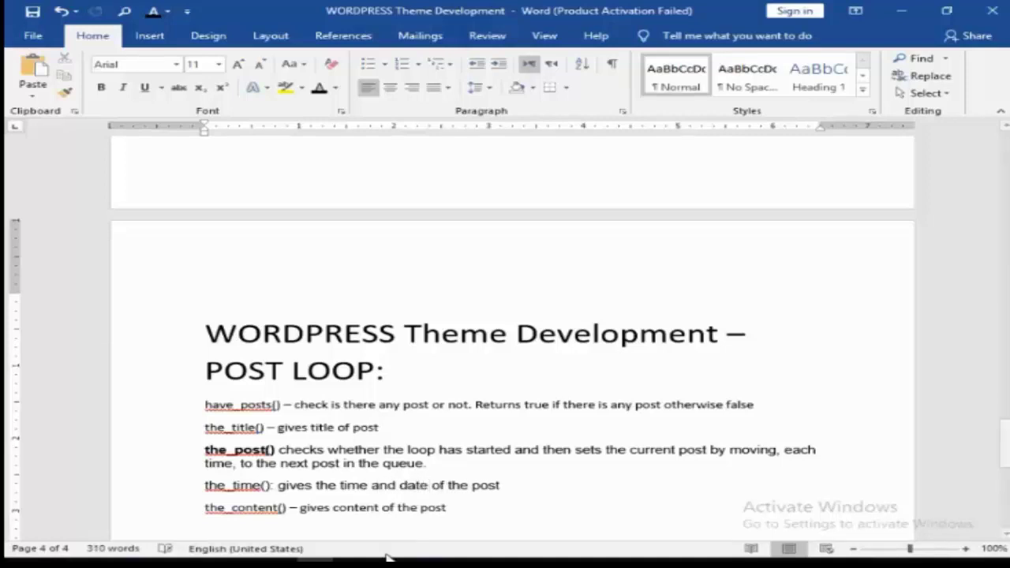
{"action": "key", "text": "alt+Tab"}
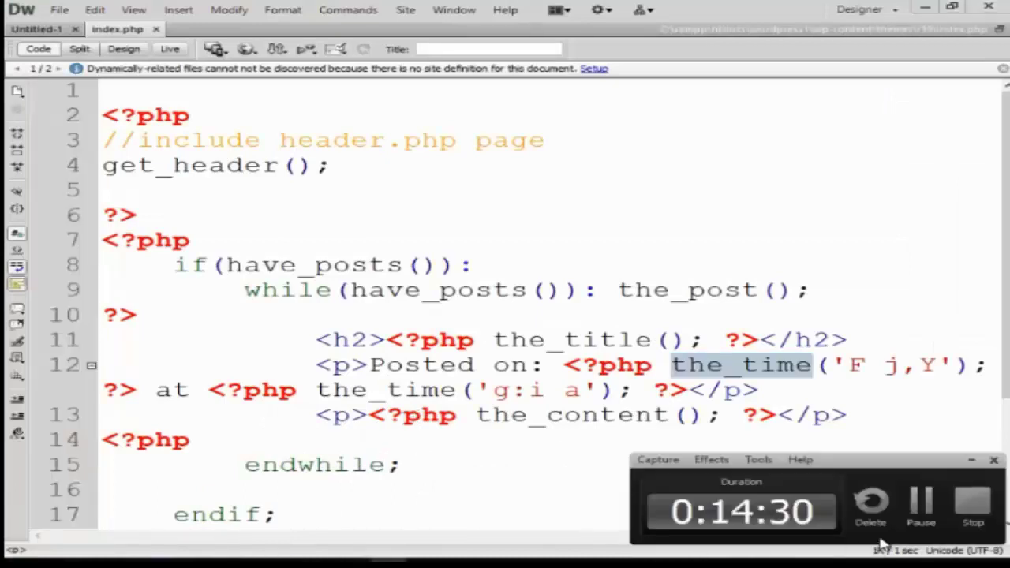
{"action": "left_click", "coordinate": [913, 503]}
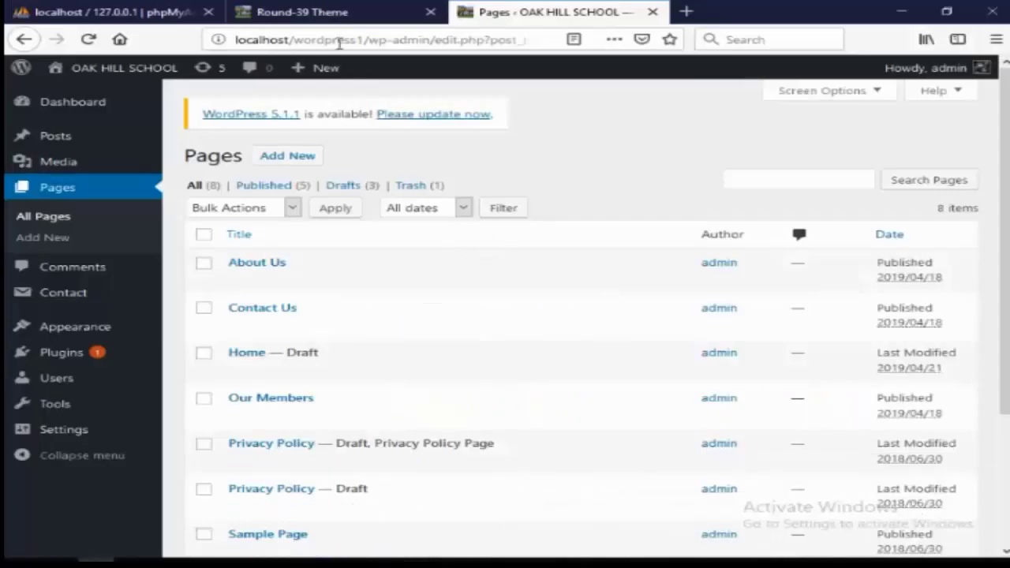
- View the site's front page in the browser and move the draft Home page to the trash in the WordPress admin
{"action": "left_click", "coordinate": [343, 16]}
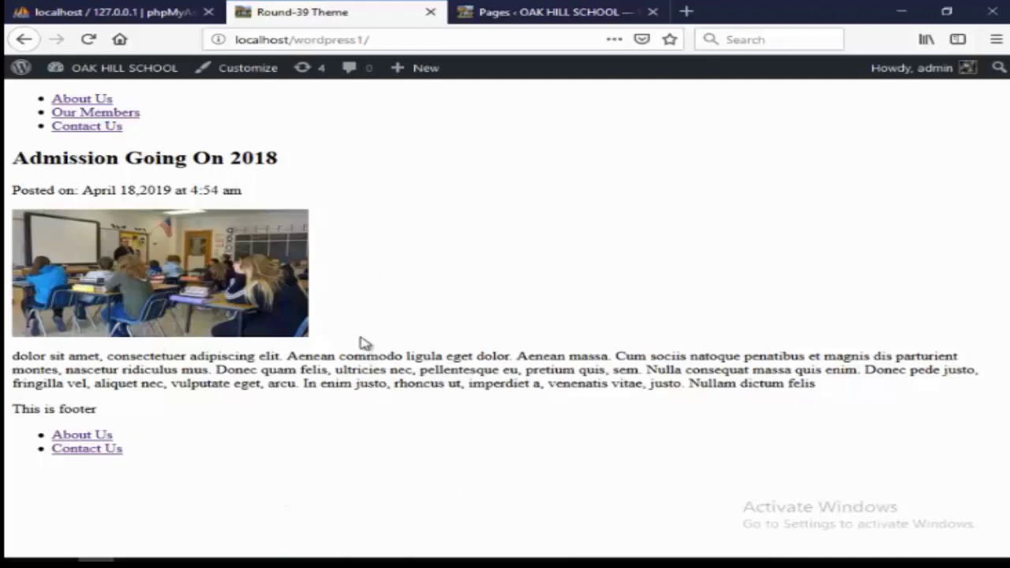
{"action": "left_click", "coordinate": [541, 12]}
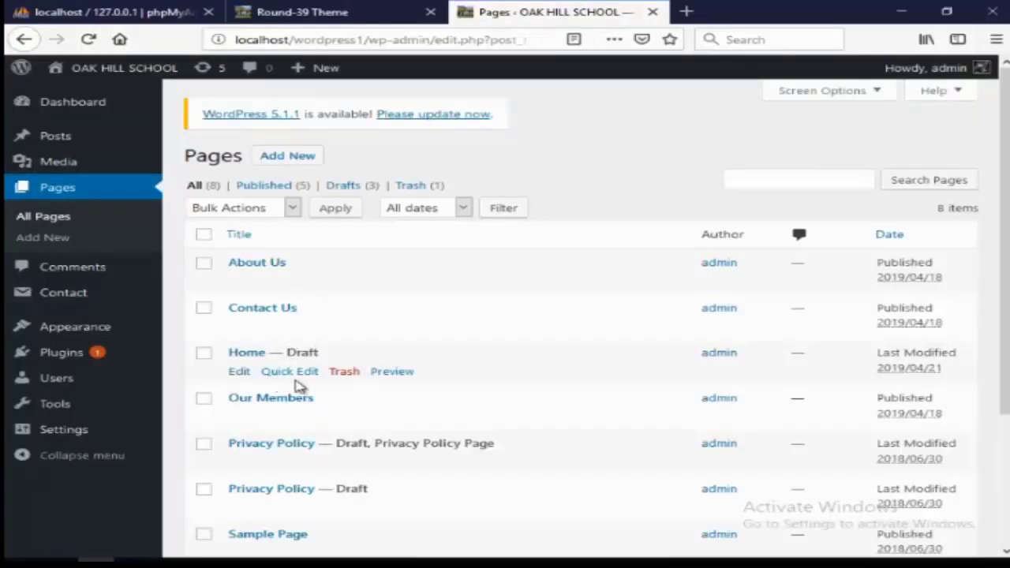
{"action": "left_click", "coordinate": [345, 372]}
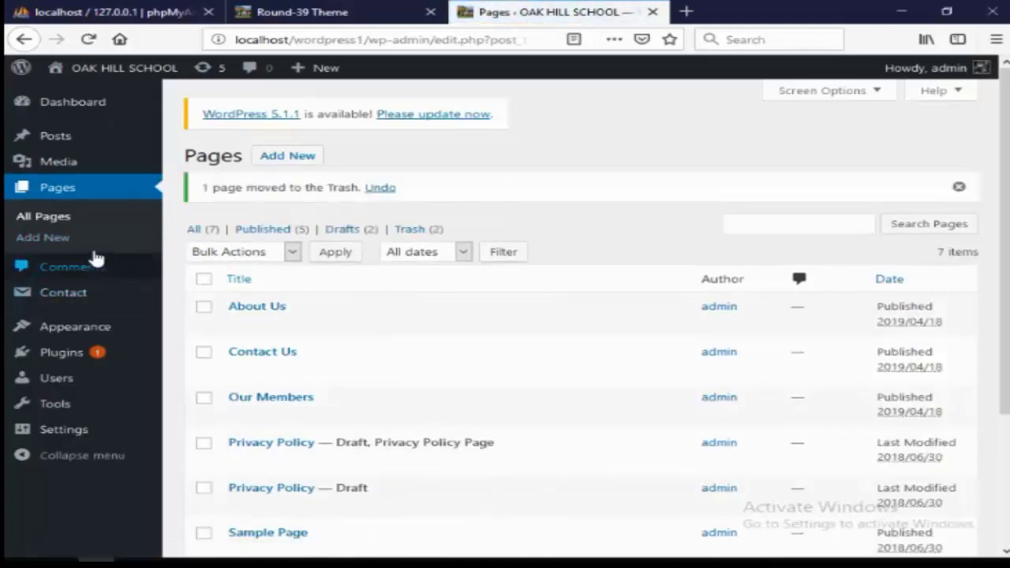
- Create and publish a new page titled Home with the body text "This is my home page", and reload the site's front page
{"action": "left_click", "coordinate": [289, 158]}
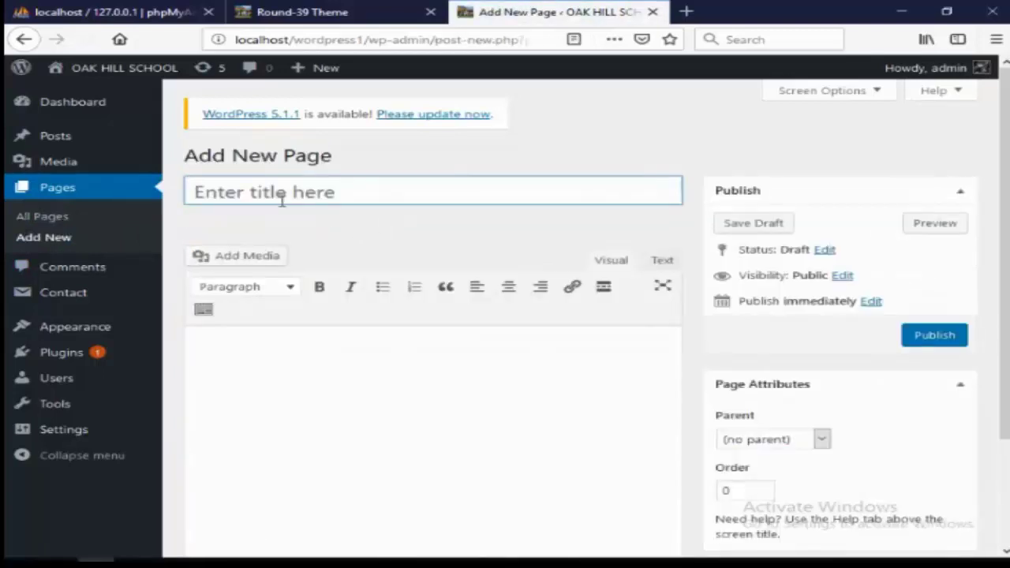
{"action": "type", "text": "Home"}
{"action": "left_click", "coordinate": [213, 342]}
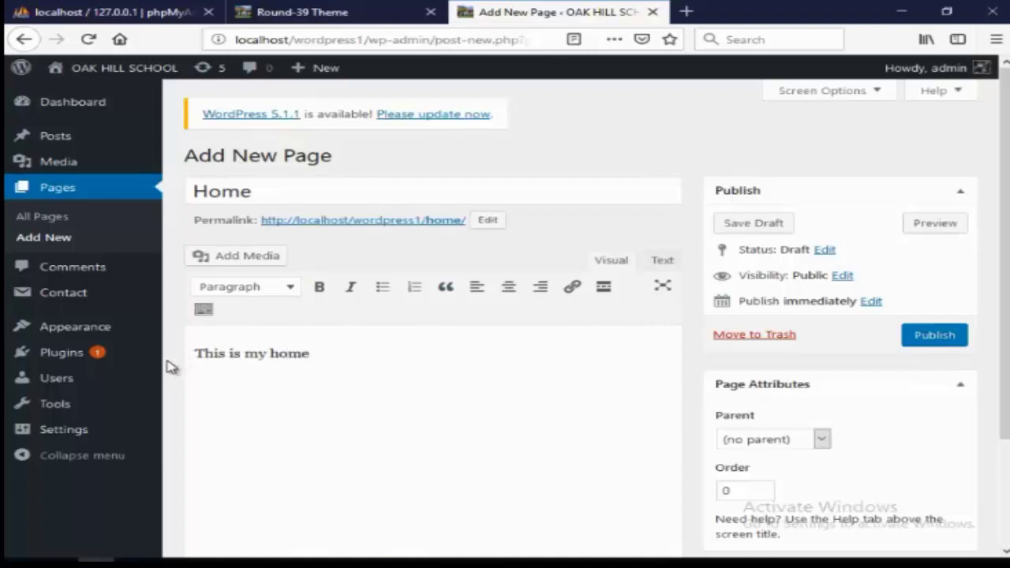
{"action": "mouse_move", "coordinate": [153, 368]}
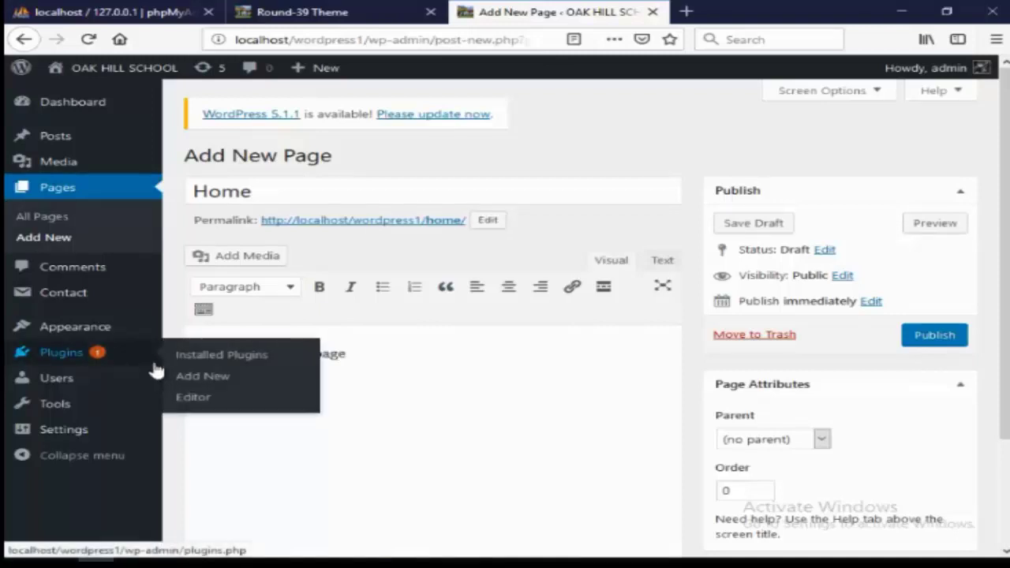
{"action": "left_click", "coordinate": [934, 336]}
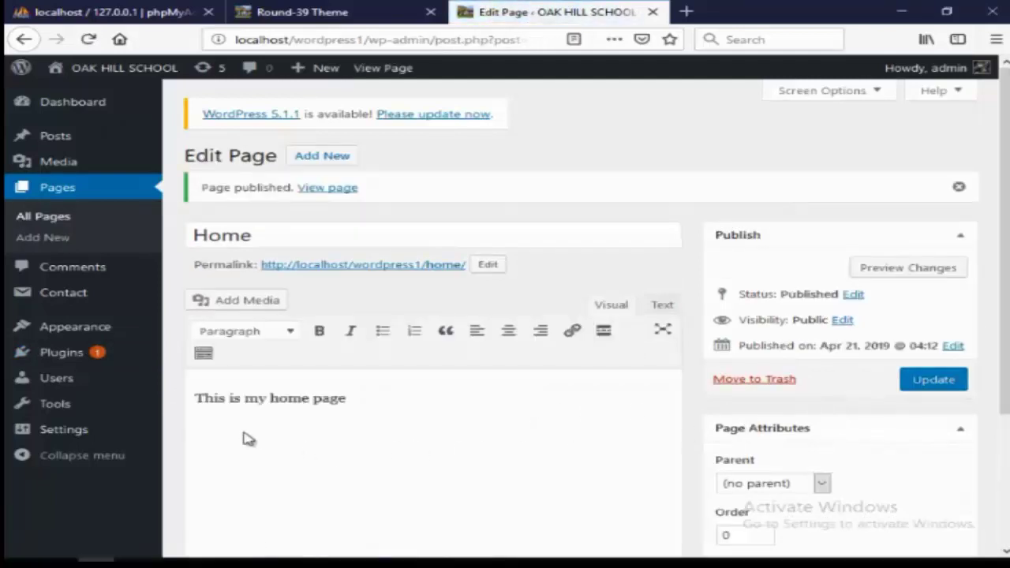
{"action": "left_click", "coordinate": [302, 12]}
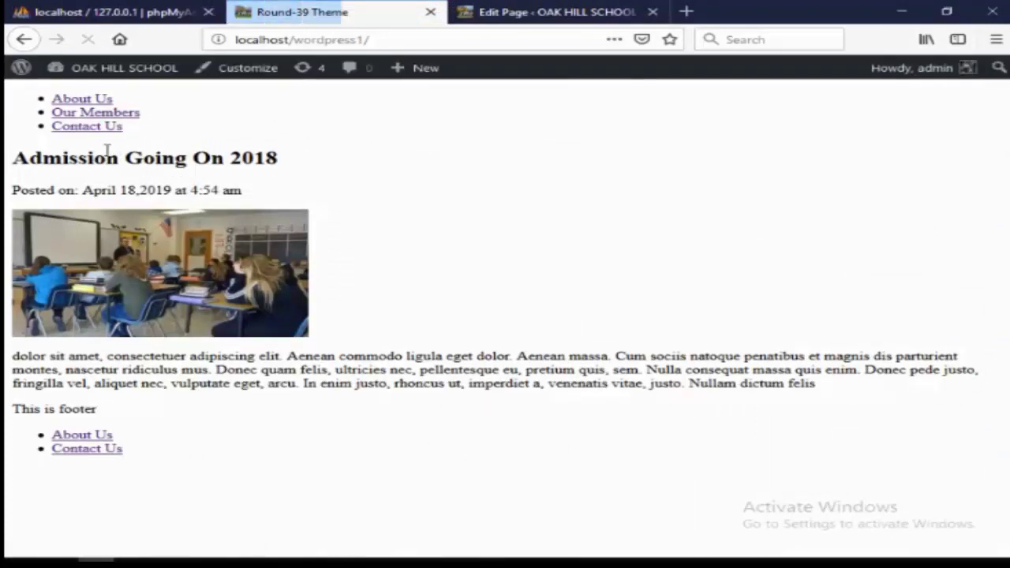
- Load the primary navigation menu (Primary Header Navigation) for editing in the WordPress menu settings
{"action": "left_click", "coordinate": [573, 14]}
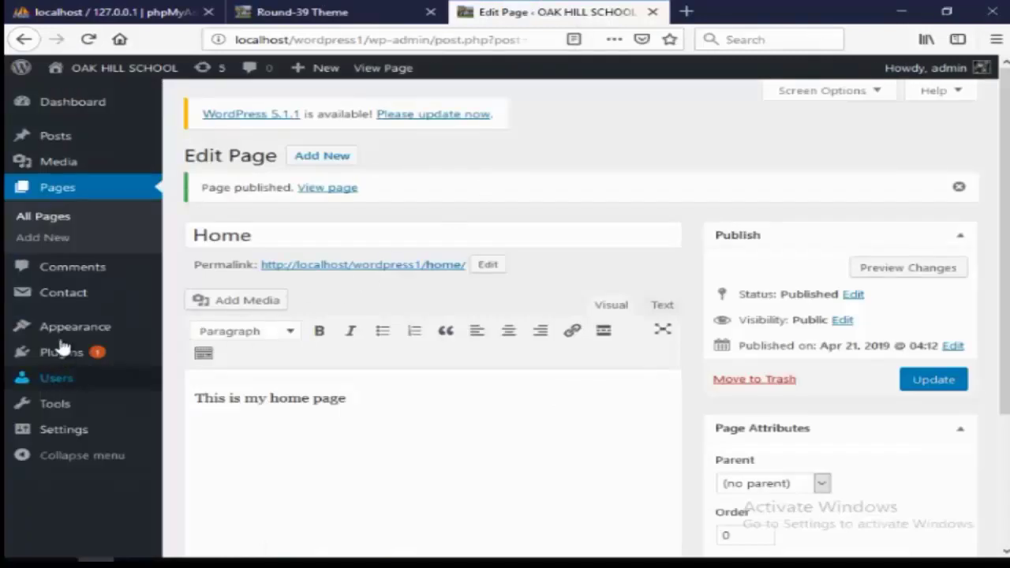
{"action": "mouse_move", "coordinate": [65, 333]}
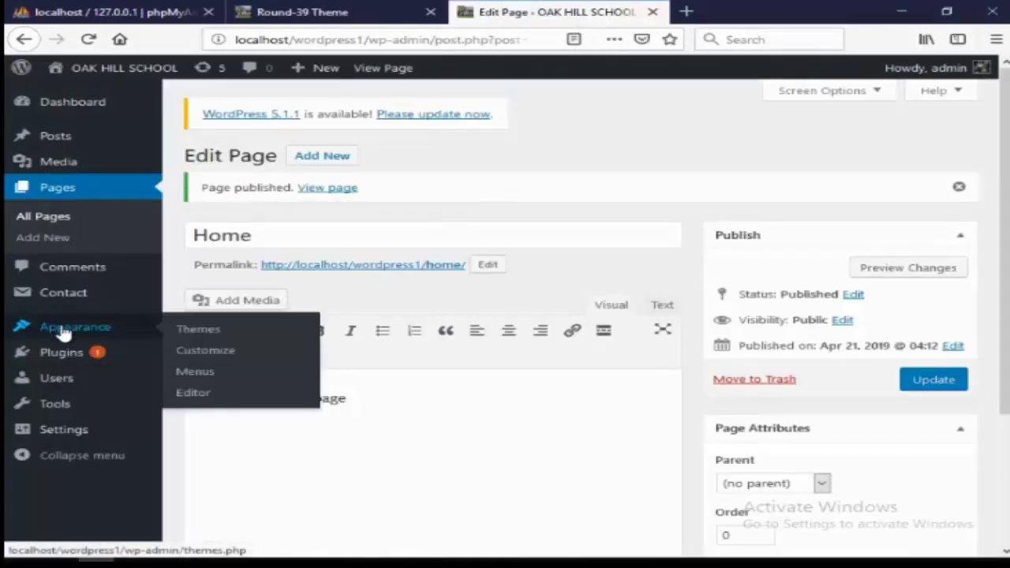
{"action": "left_click", "coordinate": [189, 371]}
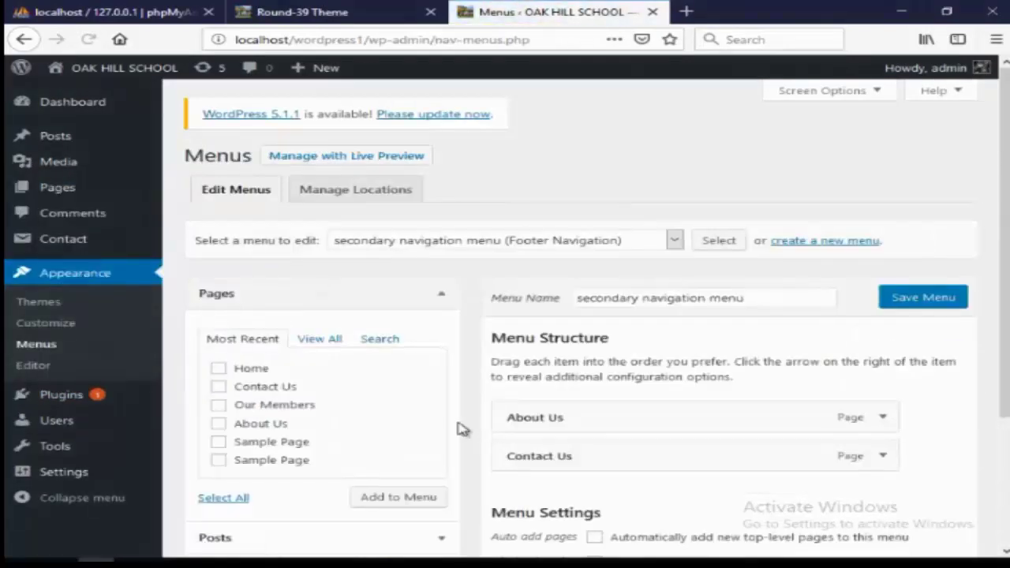
{"action": "left_click", "coordinate": [464, 245]}
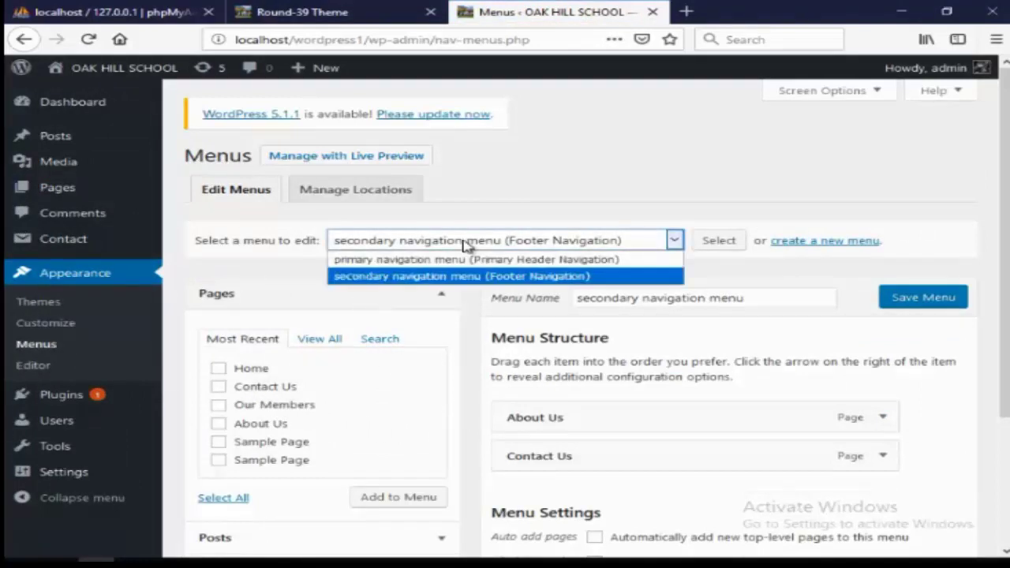
{"action": "left_click", "coordinate": [416, 263]}
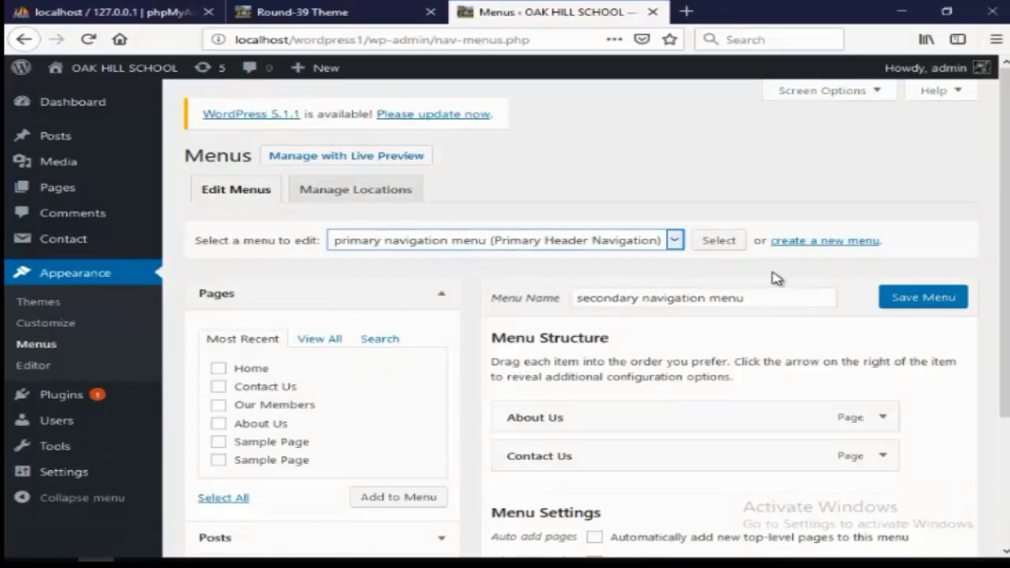
{"action": "left_click", "coordinate": [732, 246]}
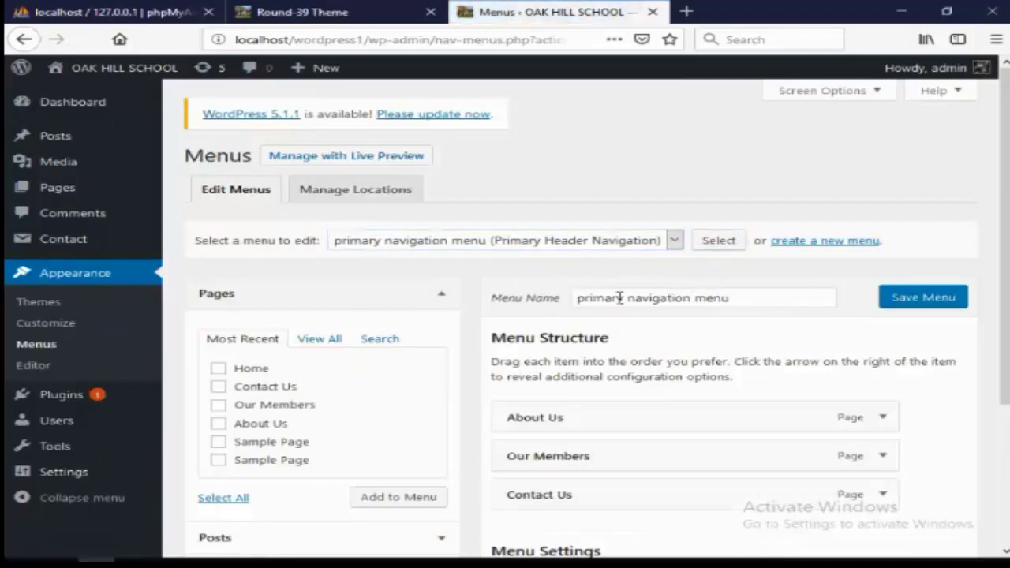
- Add the Home page to the primary navigation menu as its first item, above About Us, and save the menu
{"action": "scroll", "coordinate": [489, 352], "scroll_direction": "down", "scroll_amount": 2}
{"action": "left_click", "coordinate": [220, 293]}
{"action": "left_click", "coordinate": [399, 421]}
{"action": "left_click_drag", "start_coordinate": [542, 456], "coordinate": [533, 340]}
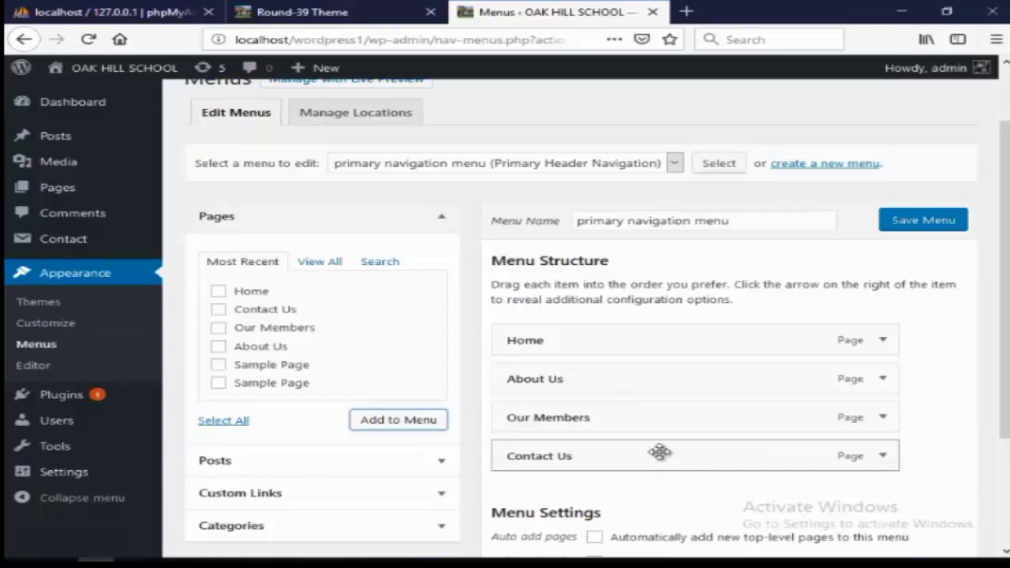
{"action": "scroll", "coordinate": [525, 404], "scroll_direction": "down", "scroll_amount": 4}
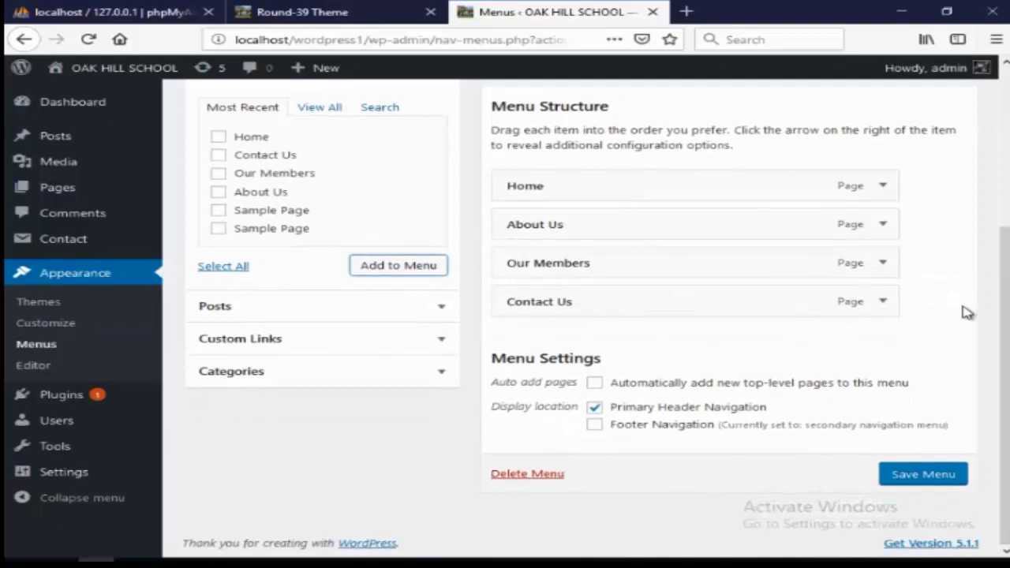
{"action": "scroll", "coordinate": [952, 318], "scroll_direction": "up", "scroll_amount": 2}
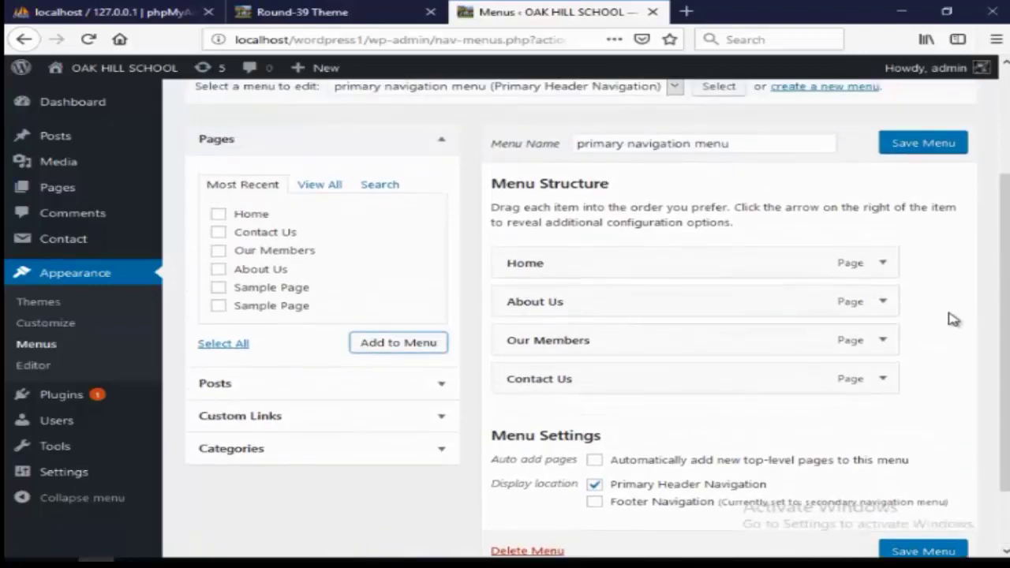
{"action": "left_click", "coordinate": [920, 148]}
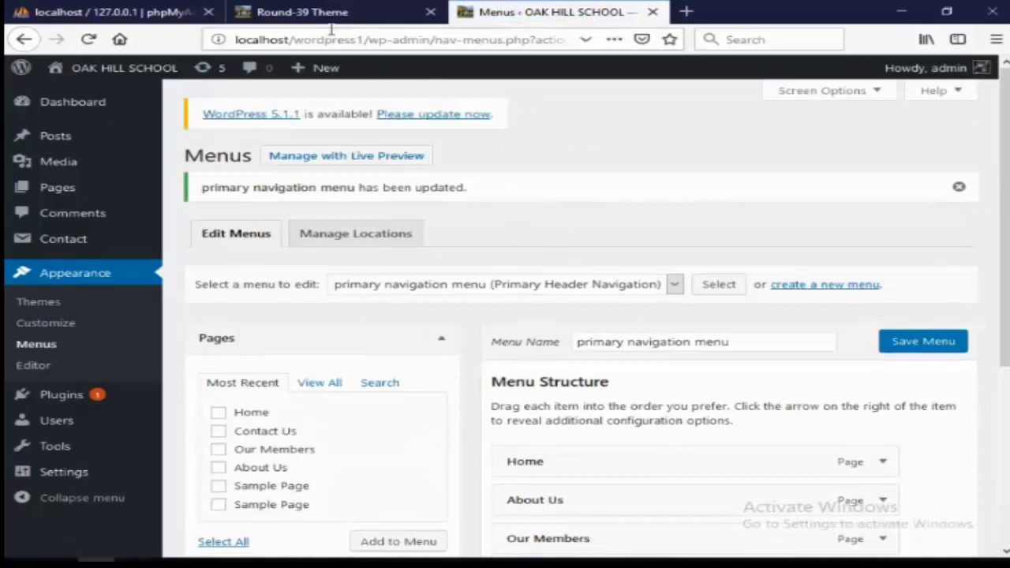
- Reload the site's front page and follow the Home link in the header navigation to check the page
{"action": "left_click", "coordinate": [324, 15]}
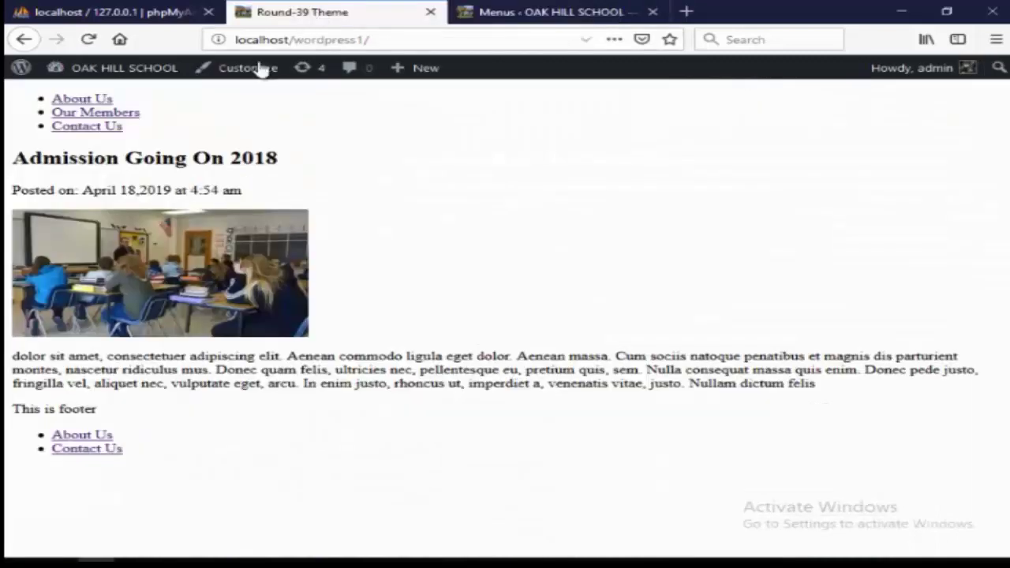
{"action": "left_click", "coordinate": [87, 41]}
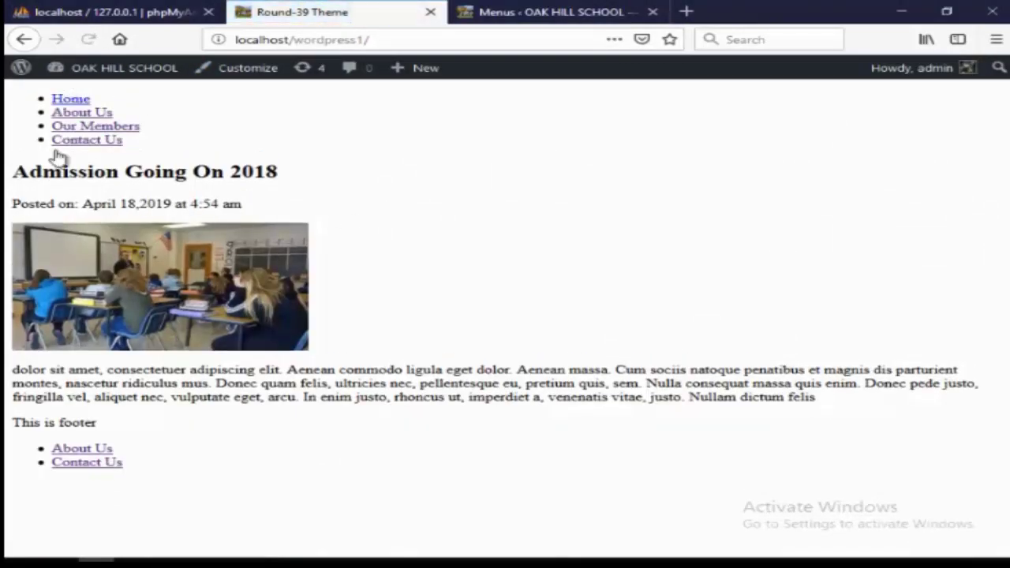
{"action": "left_click", "coordinate": [70, 103]}
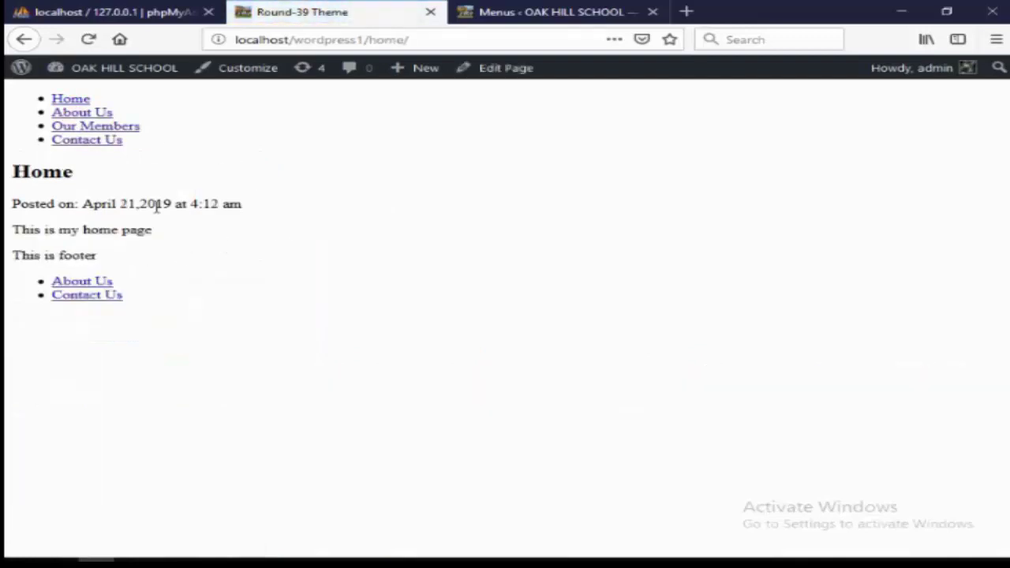
- In the WordPress reading settings, make the homepage display a static page, choose Home as the homepage, and save the changes
{"action": "left_click", "coordinate": [523, 14]}
{"action": "mouse_move", "coordinate": [87, 453]}
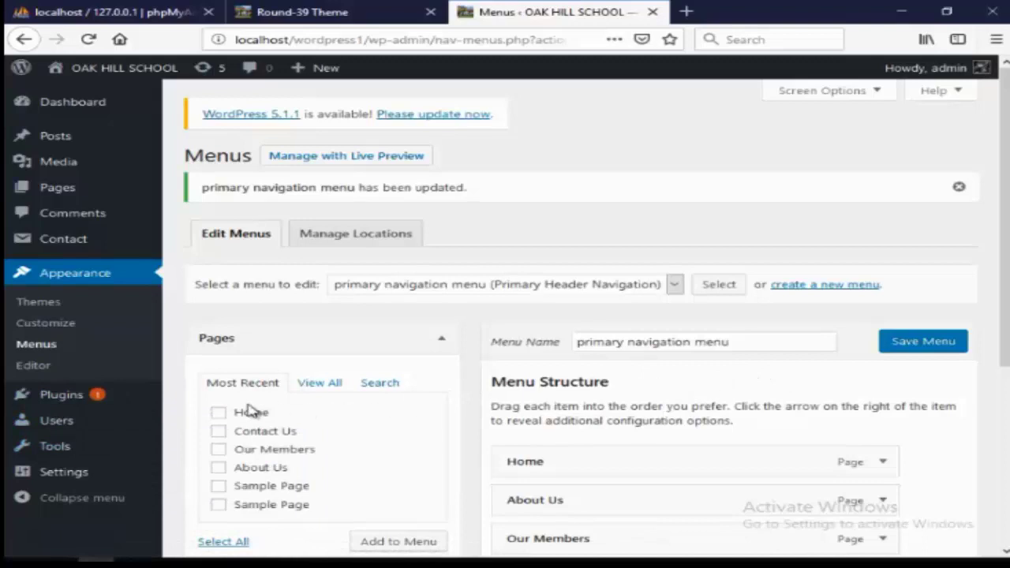
{"action": "scroll", "coordinate": [247, 412], "scroll_direction": "down", "scroll_amount": 2}
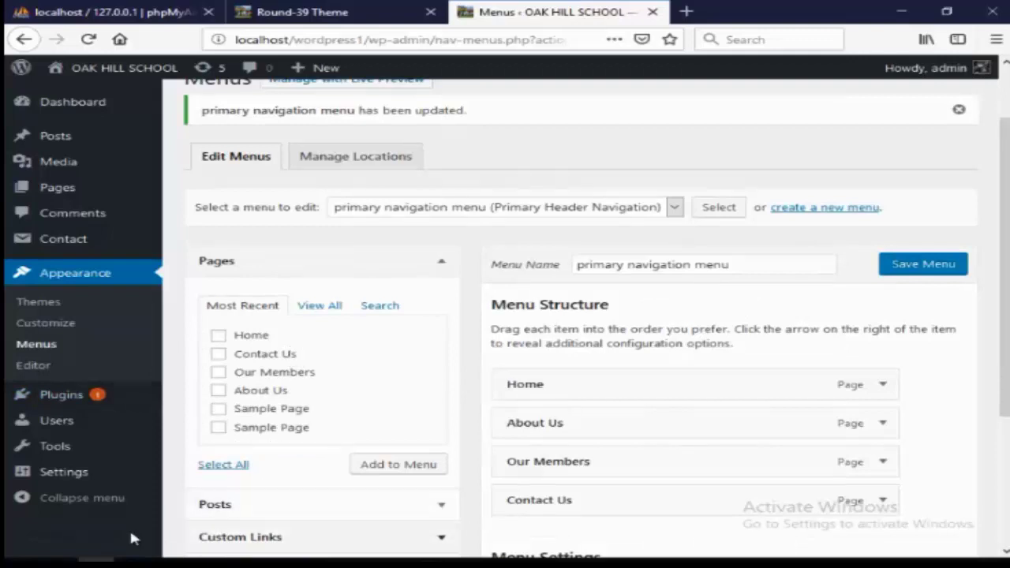
{"action": "mouse_move", "coordinate": [72, 481]}
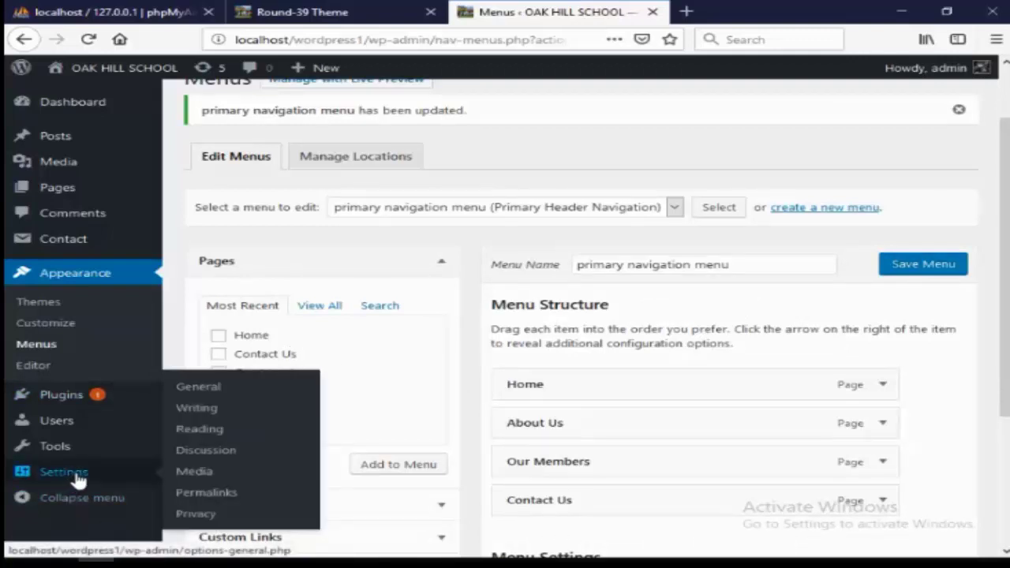
{"action": "left_click", "coordinate": [200, 429]}
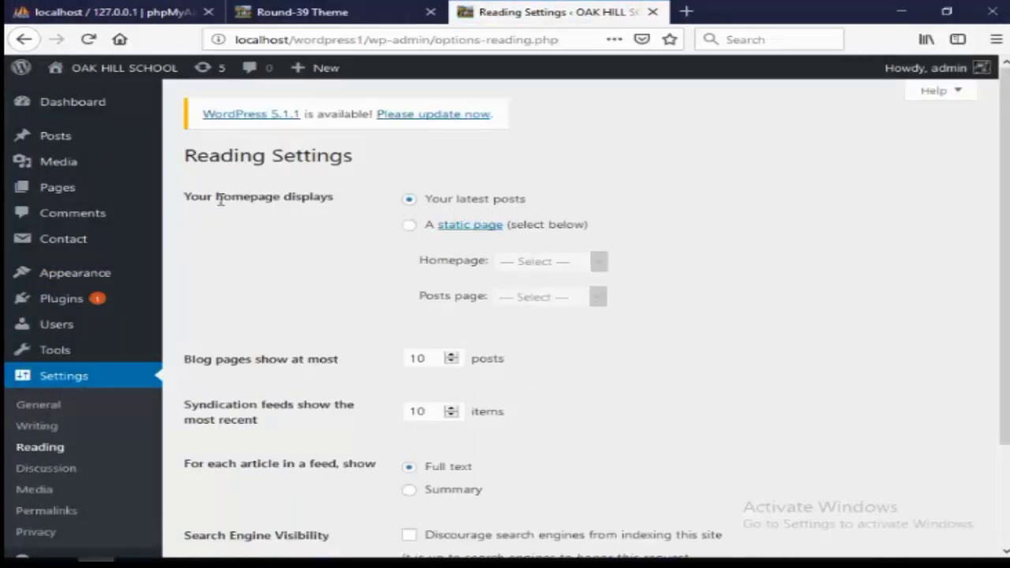
{"action": "left_click_drag", "start_coordinate": [219, 199], "coordinate": [350, 207]}
{"action": "left_click", "coordinate": [407, 227]}
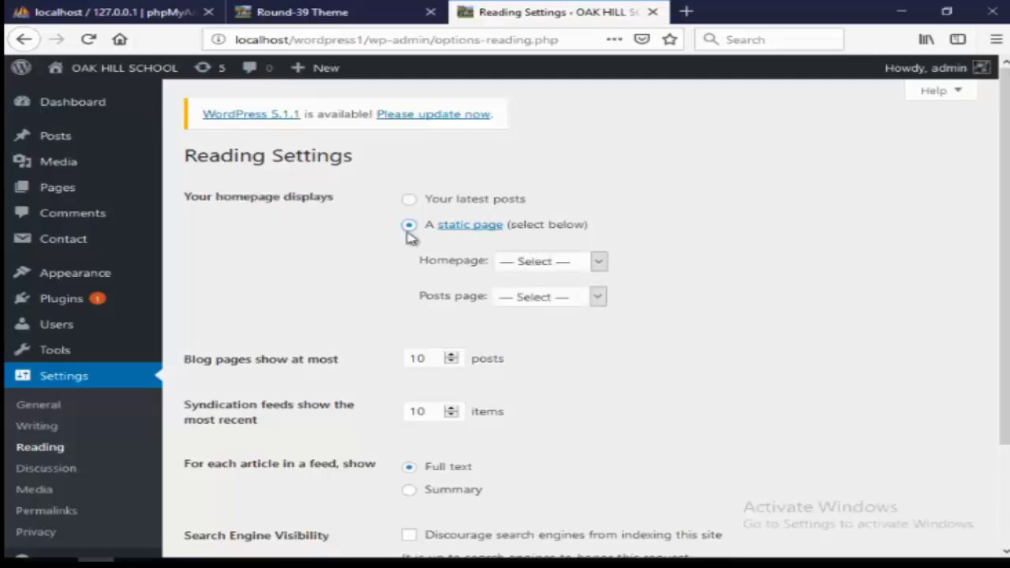
{"action": "left_click", "coordinate": [544, 268]}
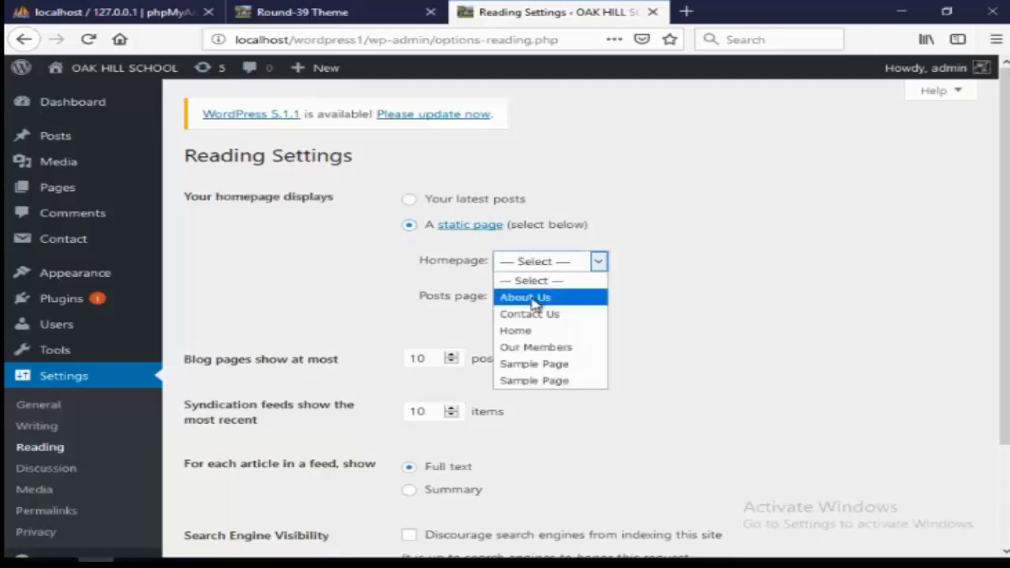
{"action": "left_click", "coordinate": [531, 338]}
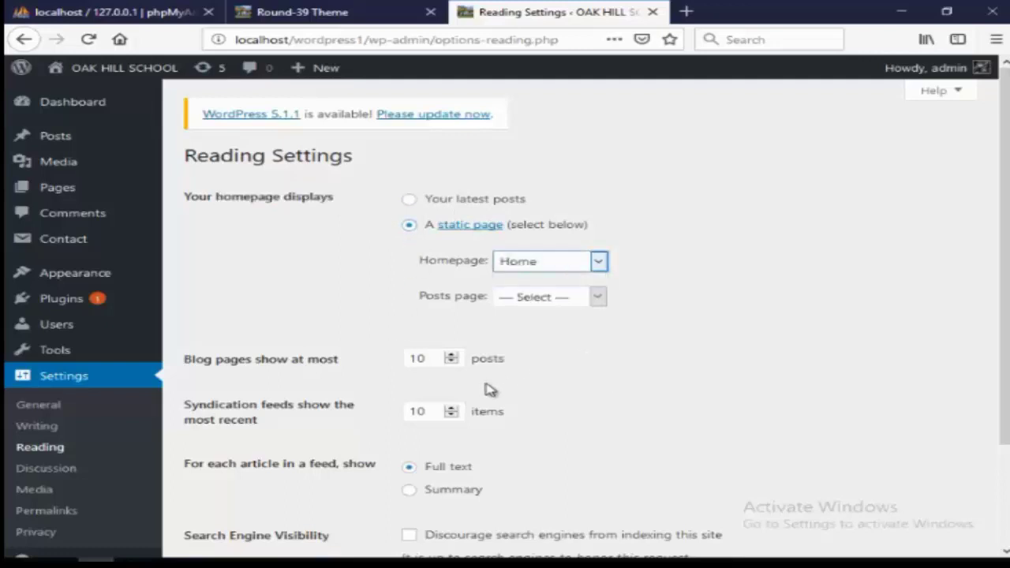
{"action": "scroll", "coordinate": [440, 396], "scroll_direction": "down", "scroll_amount": 3}
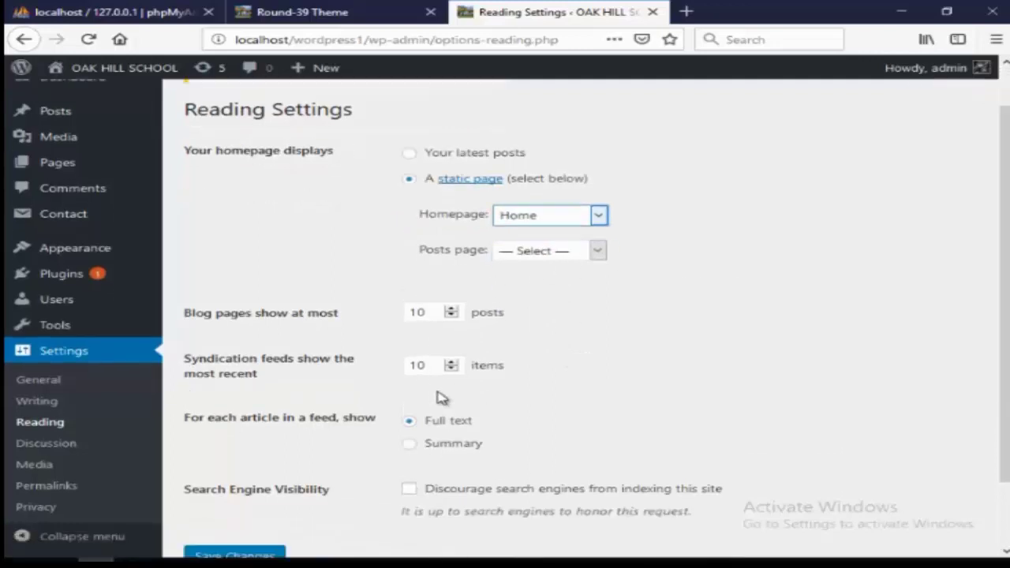
{"action": "left_click", "coordinate": [228, 480]}
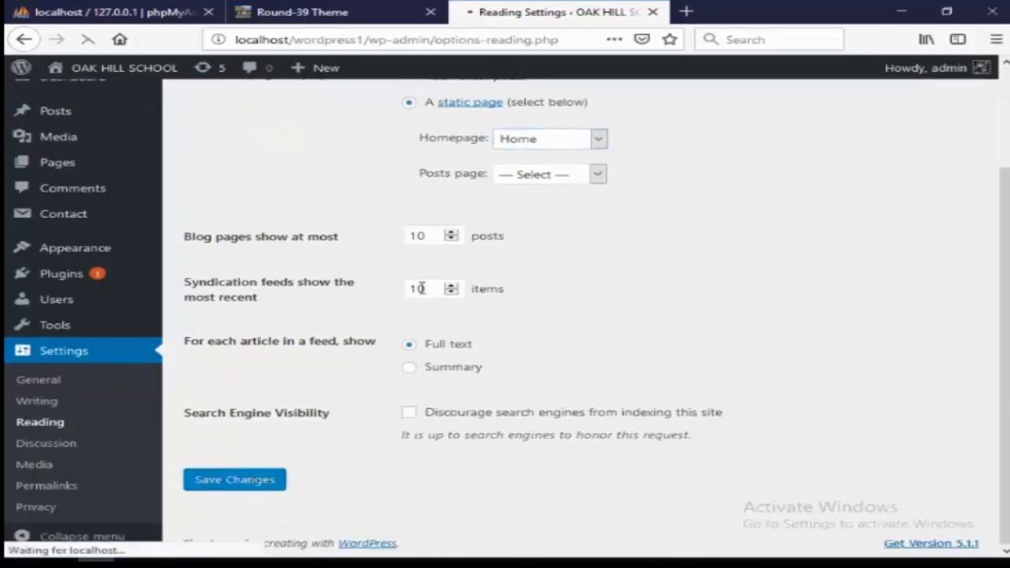
- Remove home/ from the site's address, load localhost/wordpress1/, and examine the content of the front page
{"action": "left_click", "coordinate": [311, 12]}
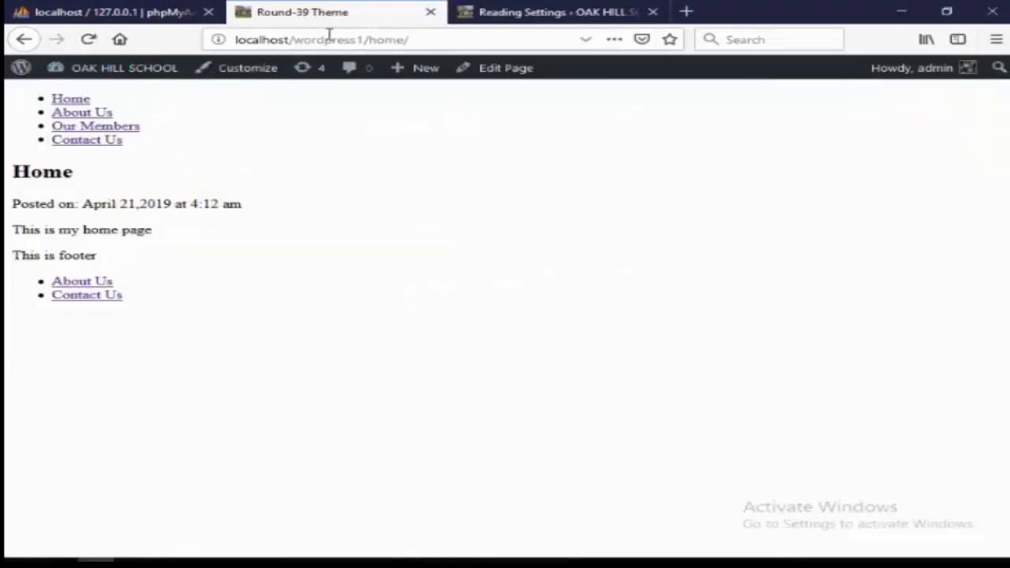
{"action": "left_click_drag", "start_coordinate": [366, 39], "coordinate": [455, 43]}
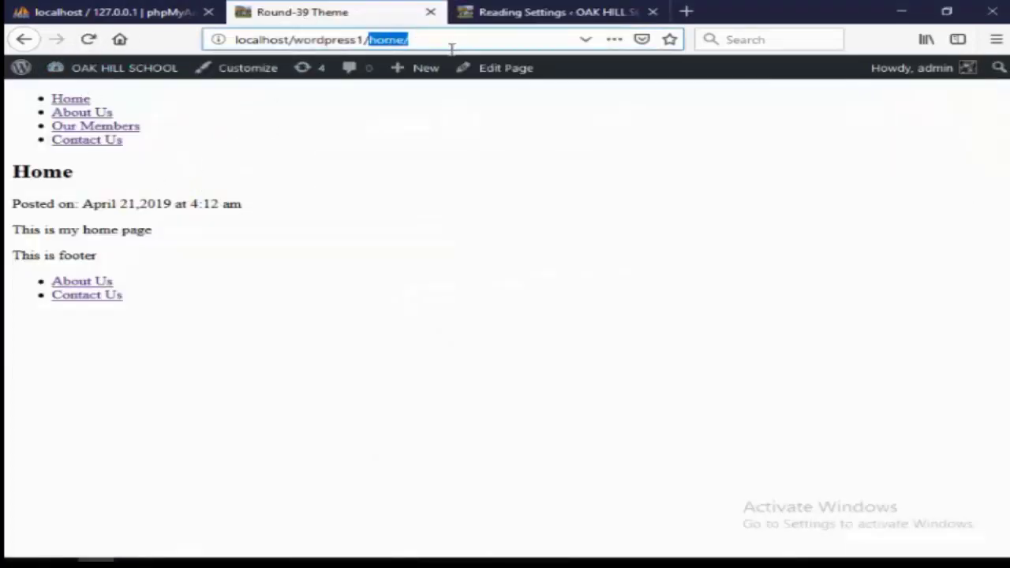
{"action": "key", "text": "BackSpace"}
{"action": "key", "text": "Return"}
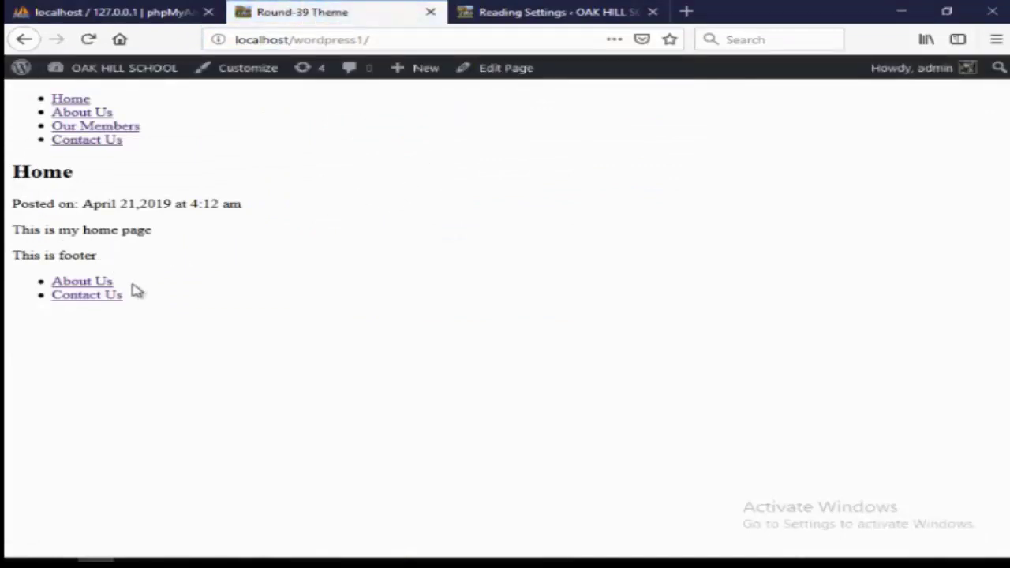
{"action": "left_click_drag", "start_coordinate": [124, 305], "coordinate": [7, 97]}
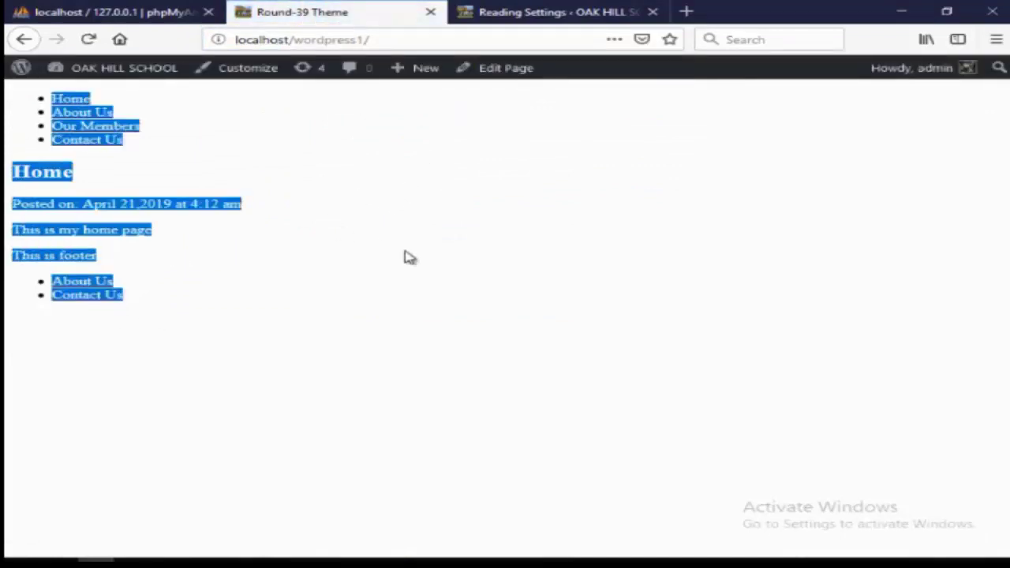
{"action": "left_click", "coordinate": [494, 270]}
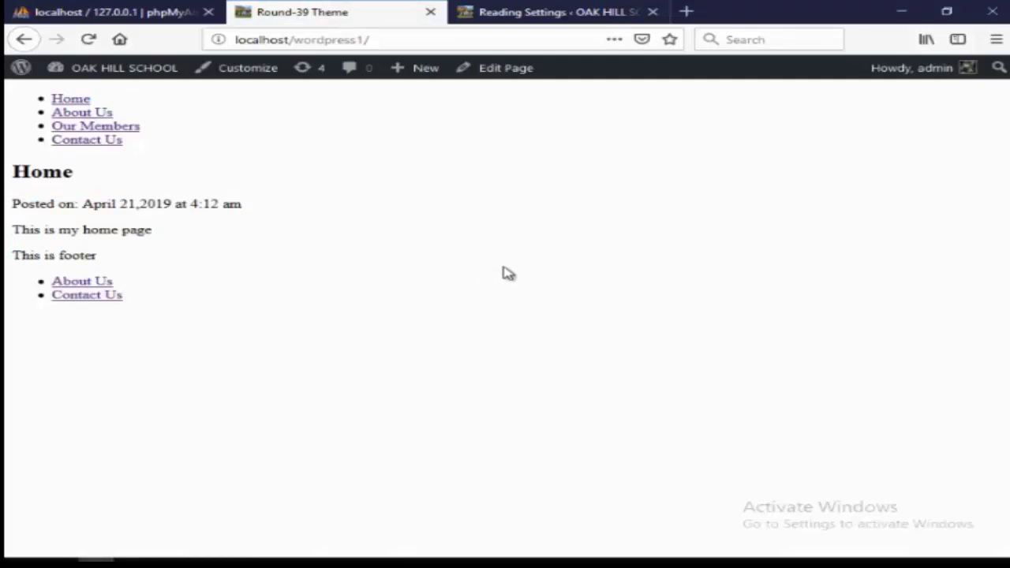
- Create and publish a new WordPress page titled Blog with no body text
{"action": "left_click", "coordinate": [513, 15]}
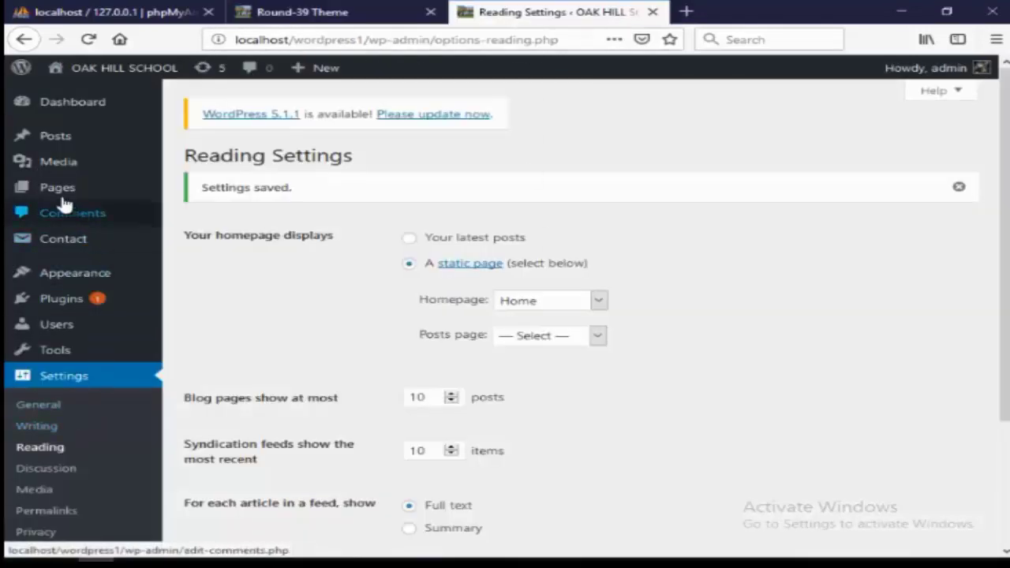
{"action": "left_click", "coordinate": [62, 194]}
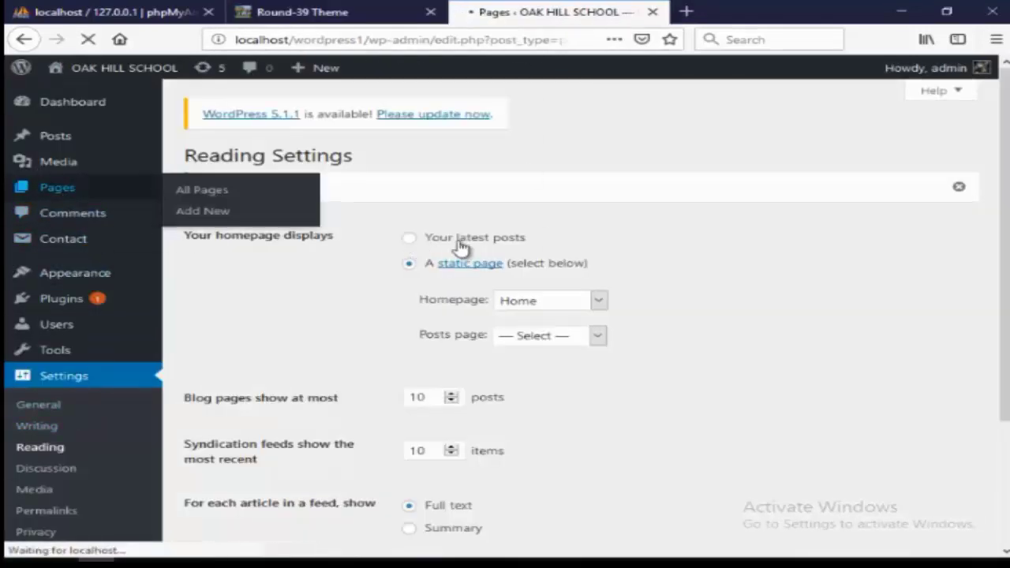
{"action": "left_click", "coordinate": [300, 162]}
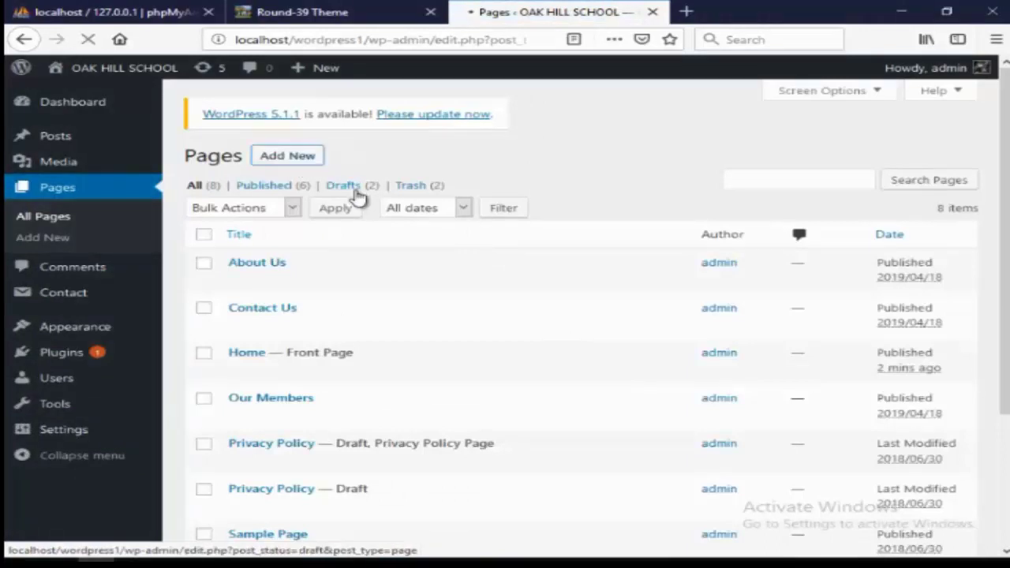
{"action": "type", "text": "B"}
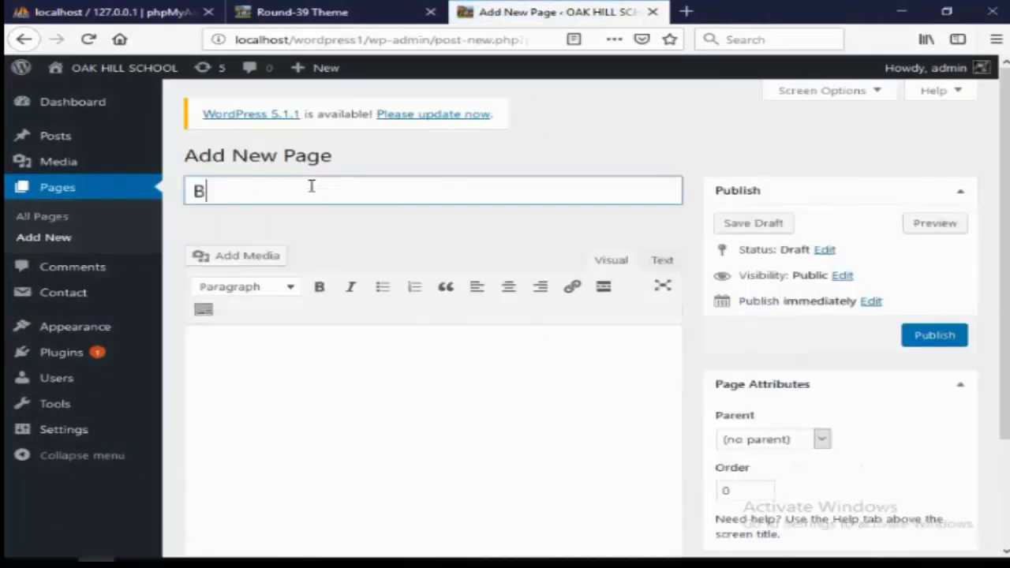
{"action": "type", "text": "log"}
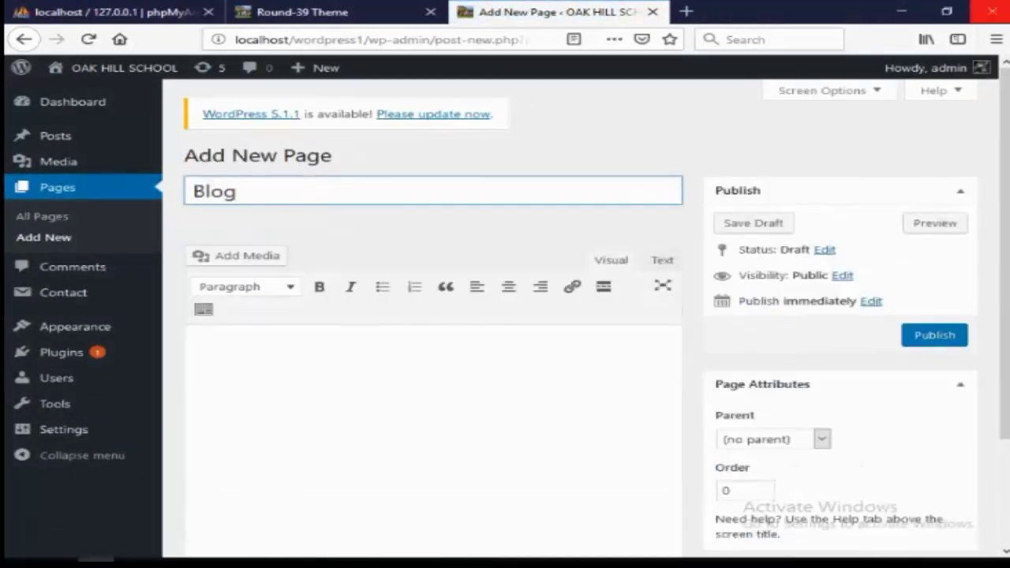
{"action": "left_click", "coordinate": [937, 338]}
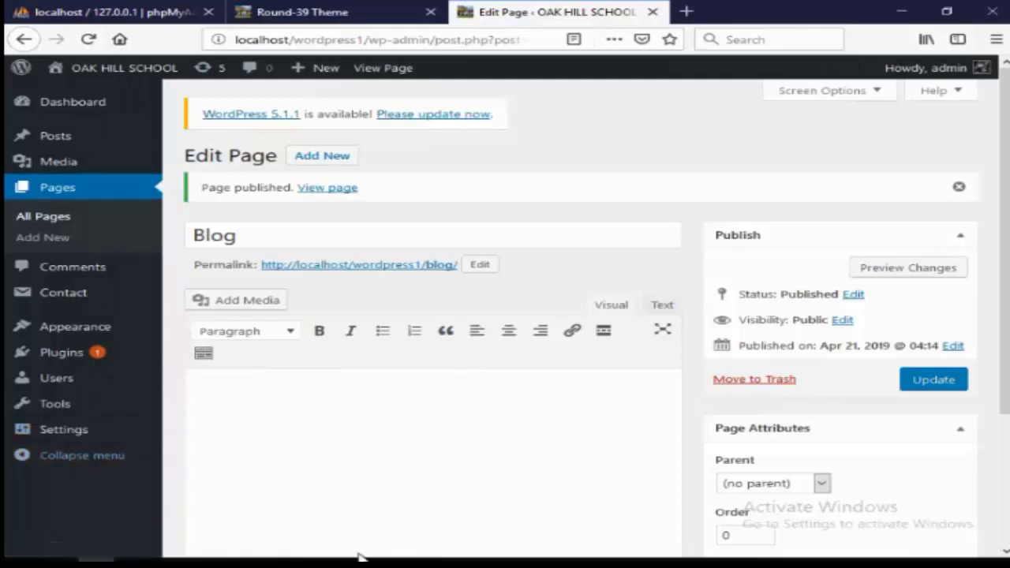
- Set Blog as the posts page in the reading settings, save the changes, and reload the site's front page
{"action": "mouse_move", "coordinate": [87, 432]}
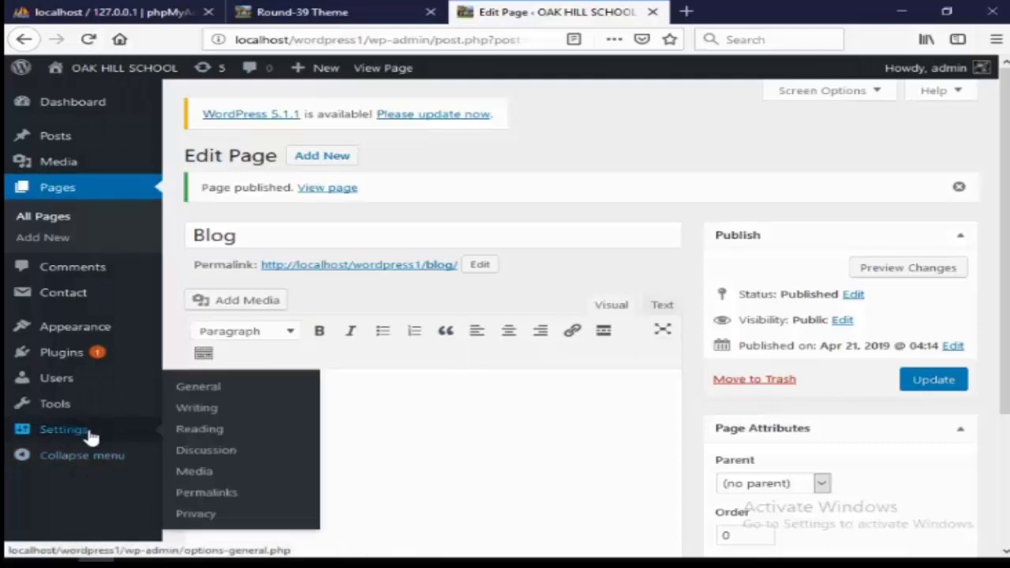
{"action": "left_click", "coordinate": [197, 429]}
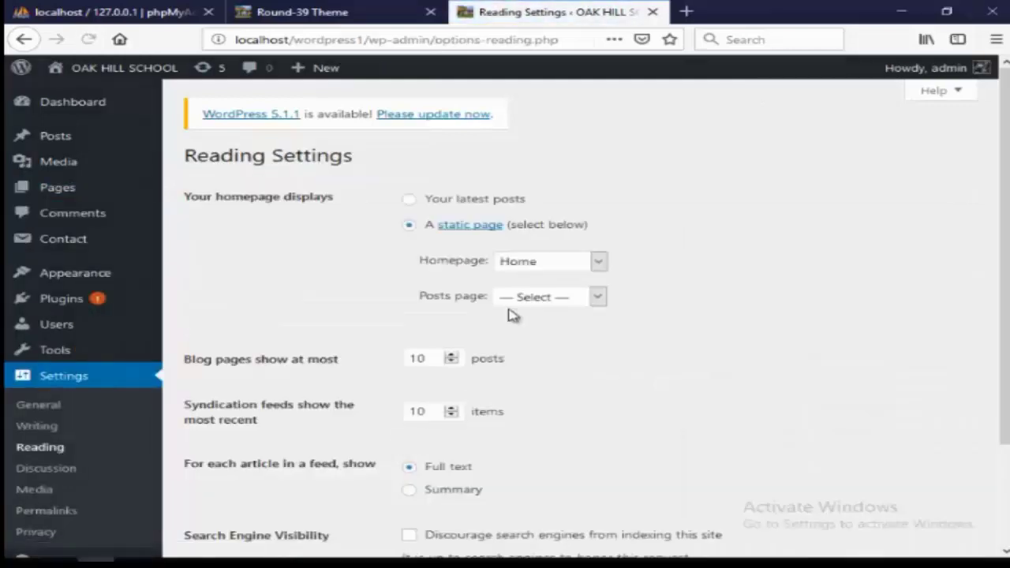
{"action": "left_click", "coordinate": [524, 298]}
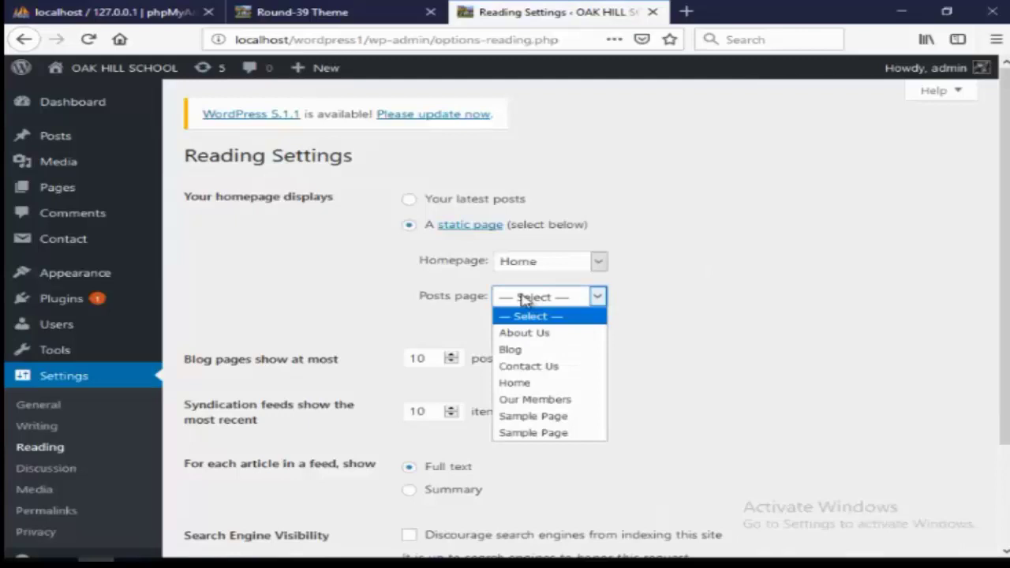
{"action": "left_click", "coordinate": [523, 359]}
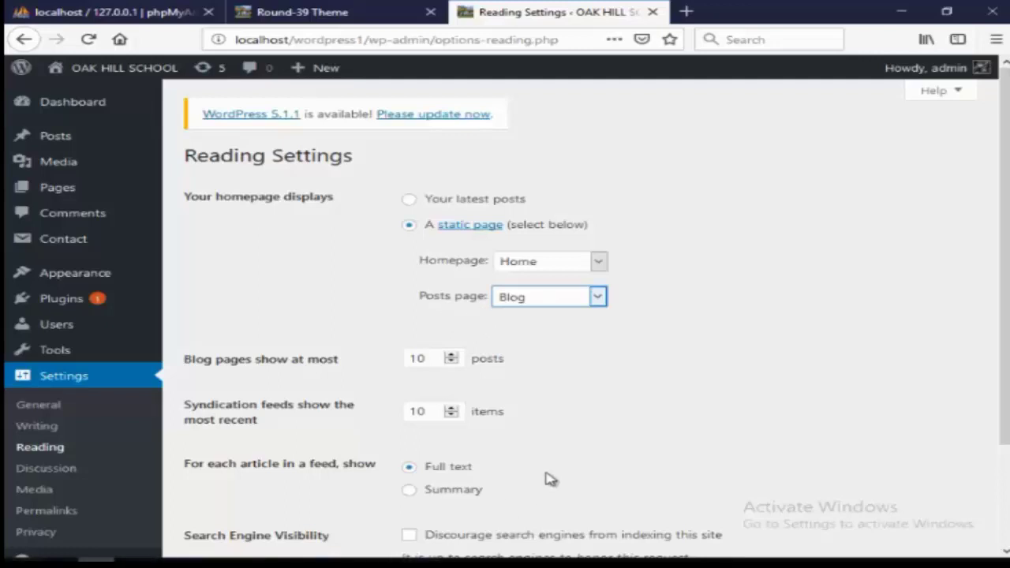
{"action": "scroll", "coordinate": [549, 475], "scroll_direction": "down", "scroll_amount": 3}
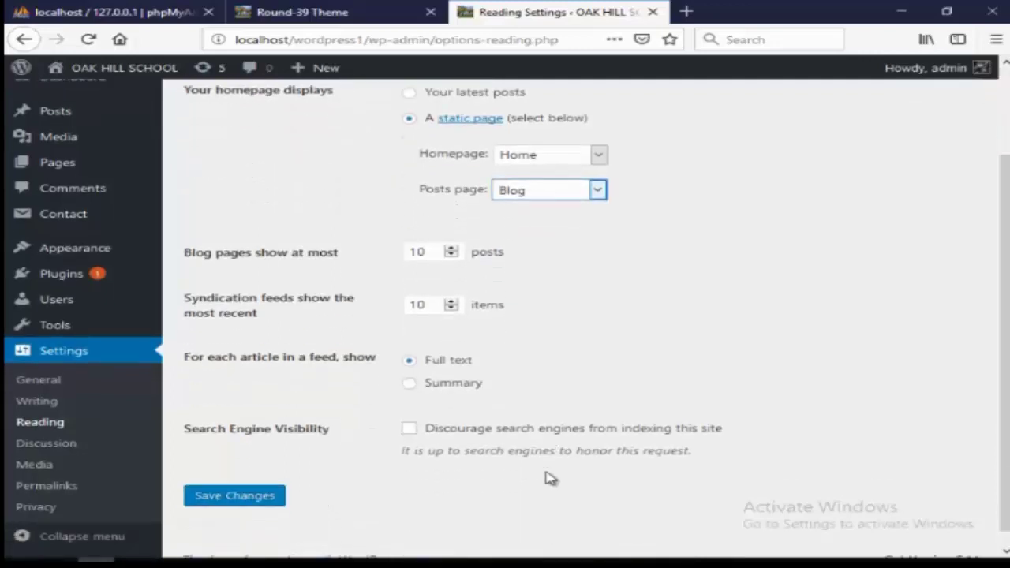
{"action": "left_click", "coordinate": [243, 489]}
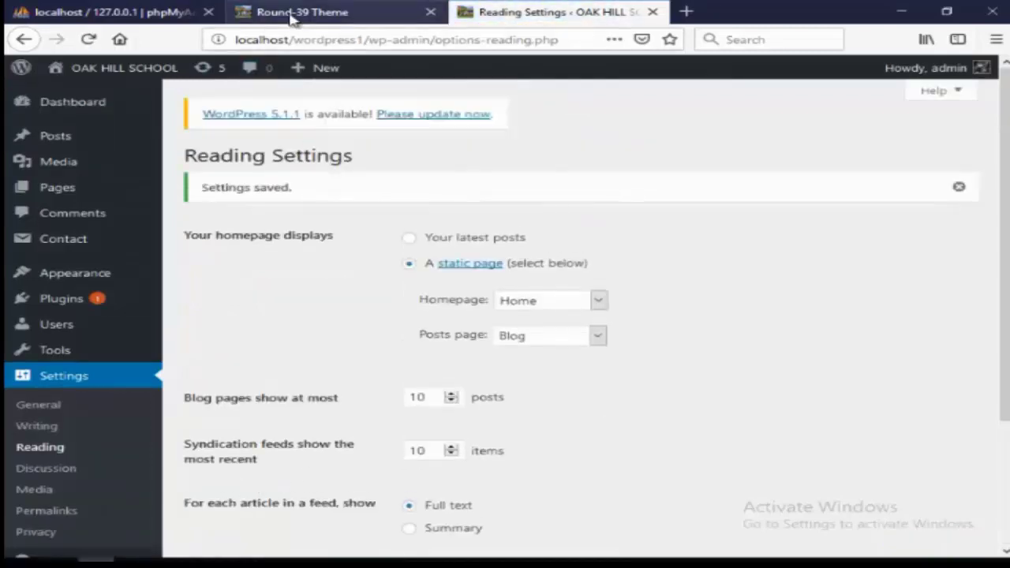
{"action": "left_click", "coordinate": [292, 14]}
{"action": "left_click", "coordinate": [89, 39]}
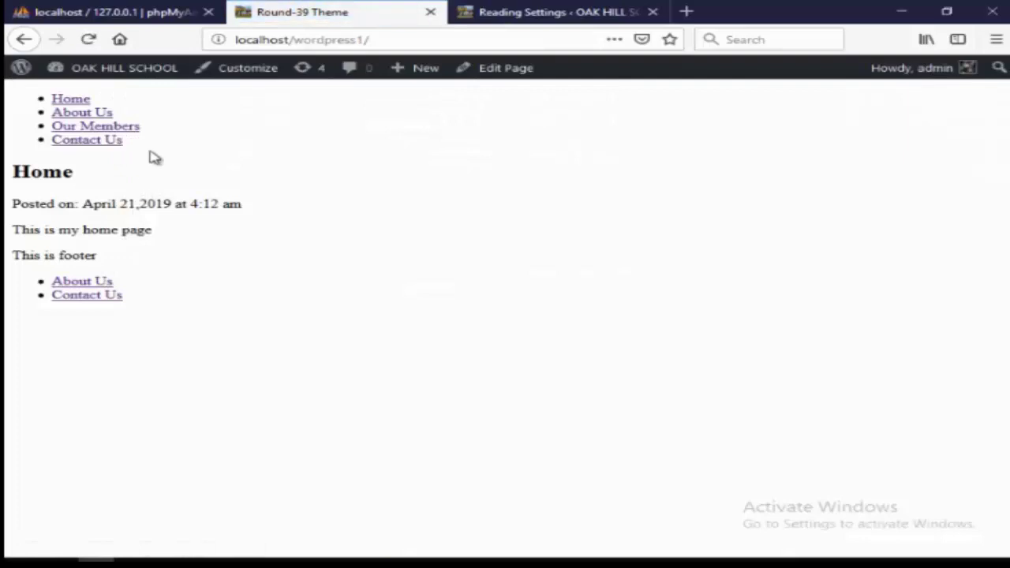
- Add the Blog page to the primary navigation menu between Home and About Us, and save the menu
{"action": "left_click", "coordinate": [550, 13]}
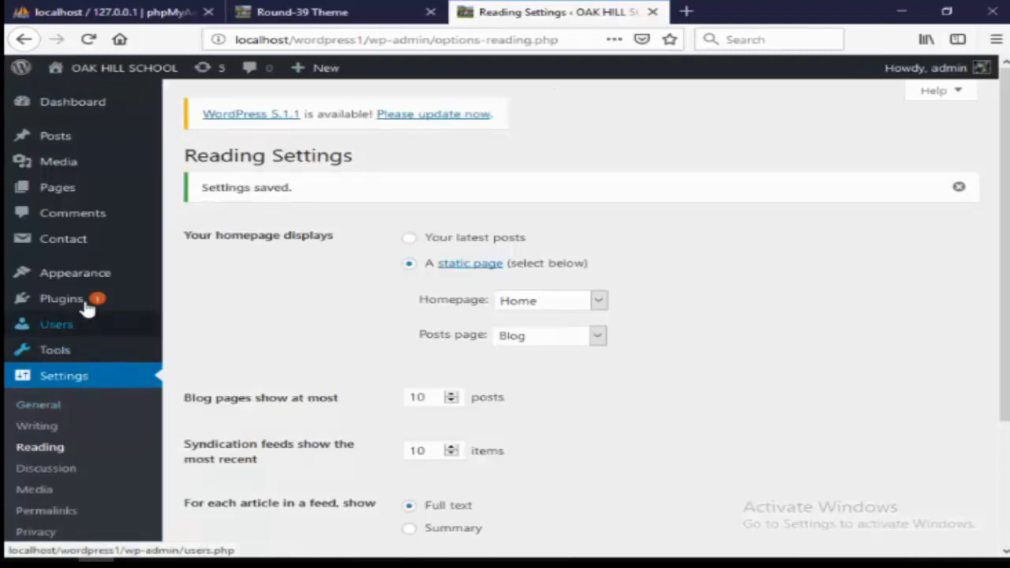
{"action": "mouse_move", "coordinate": [76, 306]}
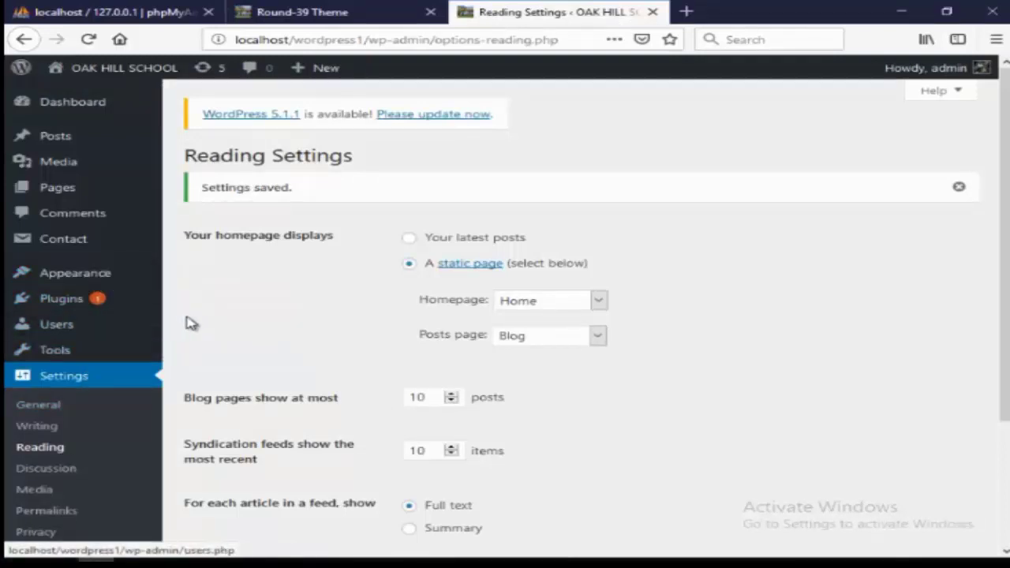
{"action": "mouse_move", "coordinate": [103, 282]}
{"action": "left_click", "coordinate": [195, 319]}
{"action": "left_click", "coordinate": [218, 369]}
{"action": "left_click", "coordinate": [397, 515]}
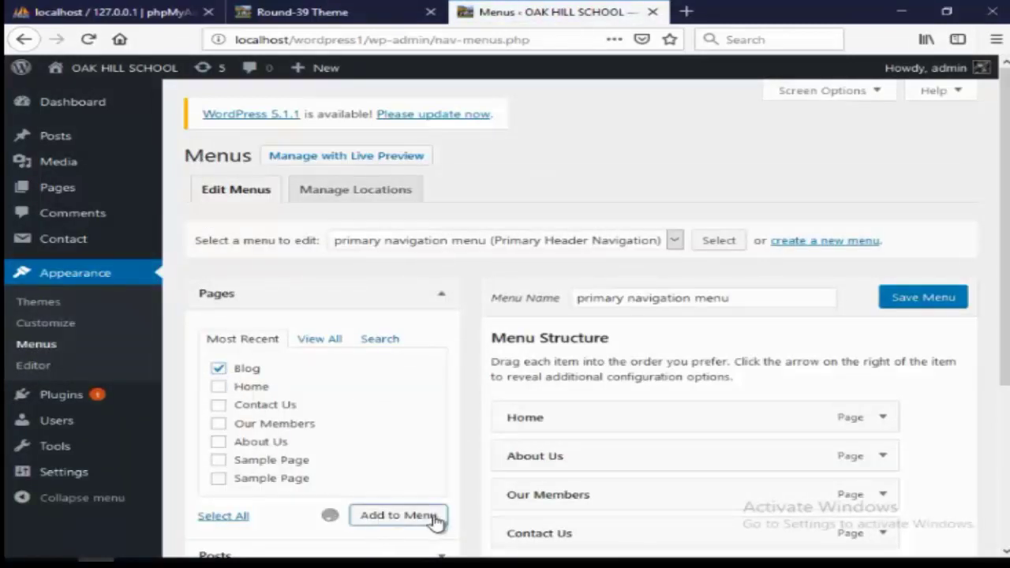
{"action": "scroll", "coordinate": [1004, 366], "scroll_direction": "down", "scroll_amount": 3}
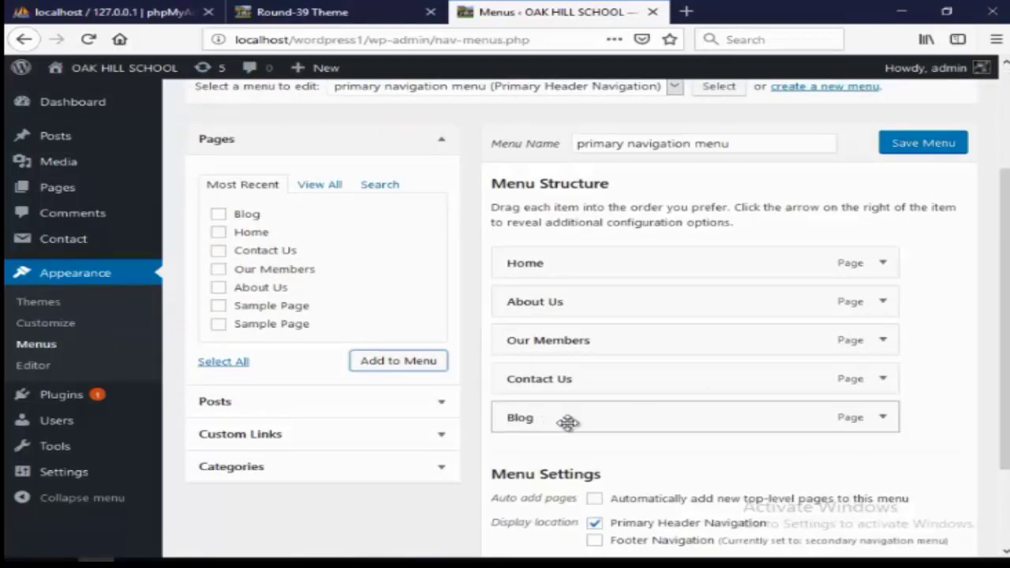
{"action": "left_click_drag", "start_coordinate": [498, 399], "coordinate": [512, 298]}
{"action": "left_click", "coordinate": [933, 146]}
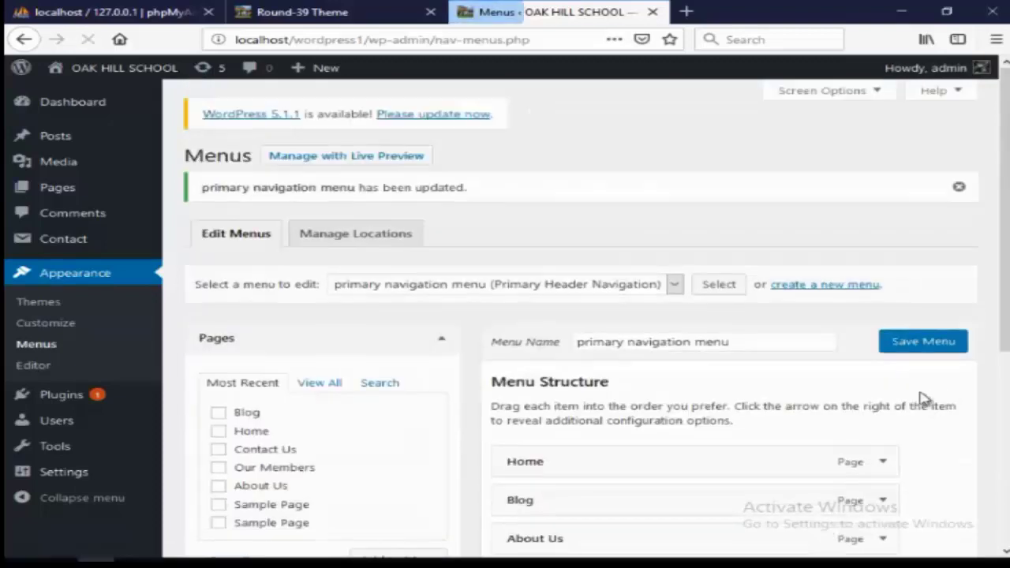
- Reload the site's front page and follow the Blog link in the header navigation to check the posts page
{"action": "left_click", "coordinate": [326, 12]}
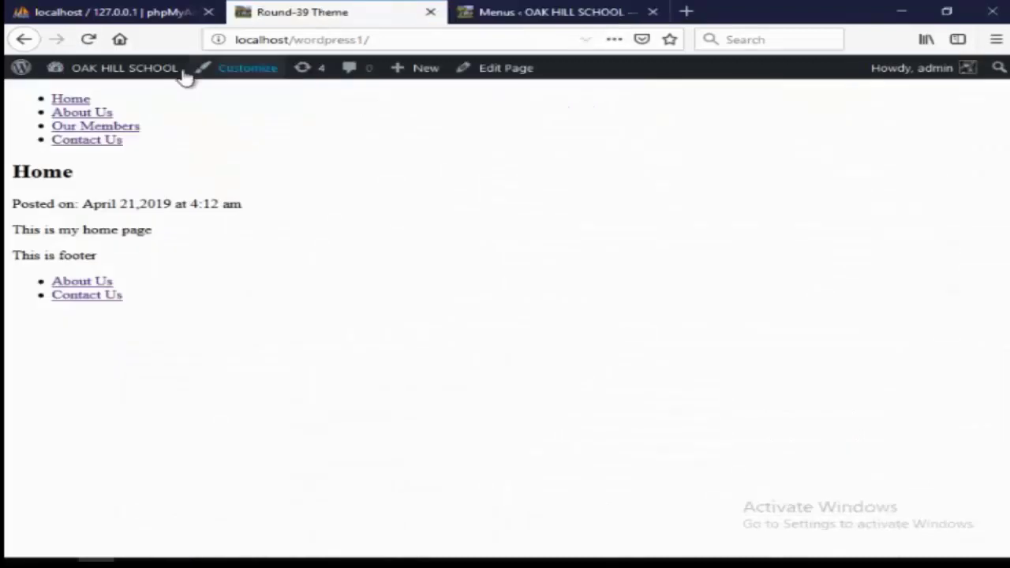
{"action": "left_click", "coordinate": [88, 39]}
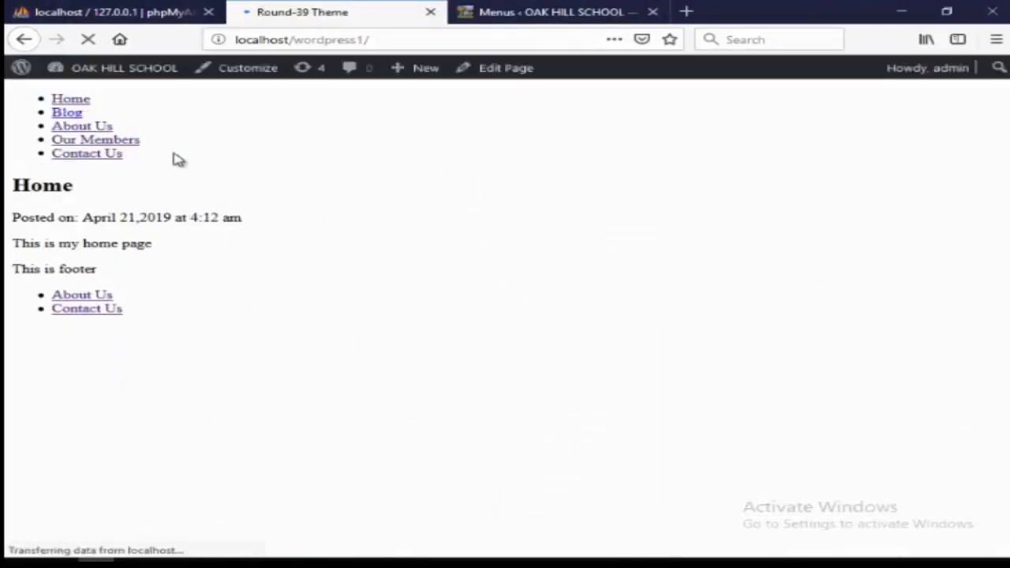
{"action": "left_click", "coordinate": [67, 113]}
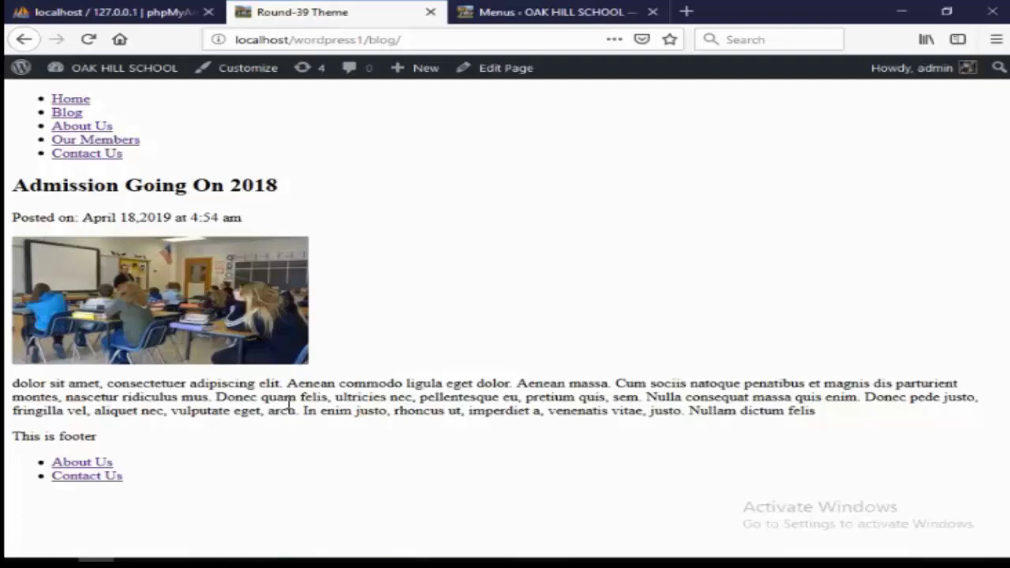
- Return from the blog page to the site root at localhost/wordpress1/ to view the static home page
{"action": "left_click_drag", "start_coordinate": [368, 39], "coordinate": [420, 42]}
{"action": "key", "text": "BackSpace"}
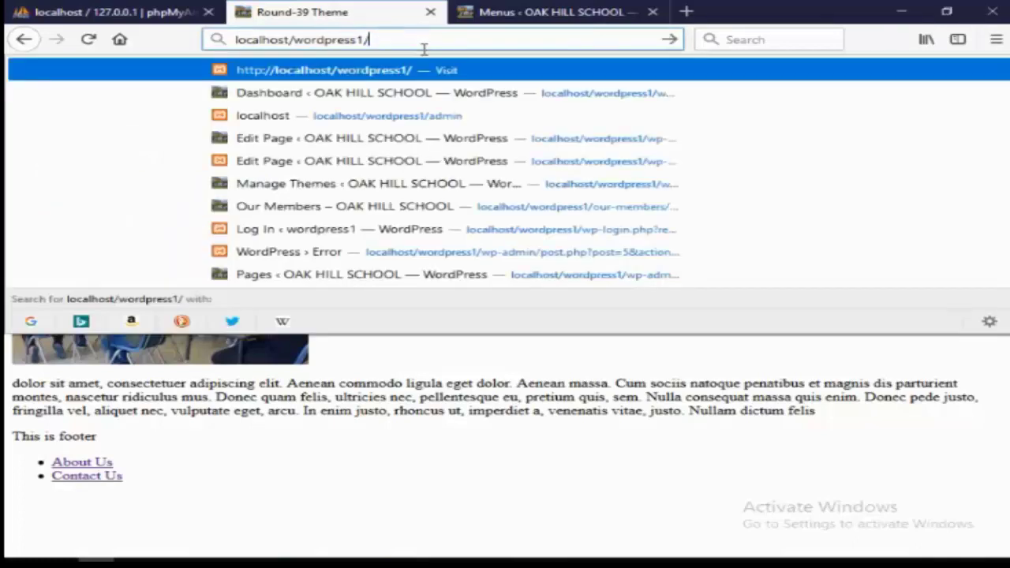
{"action": "key", "text": "Return"}
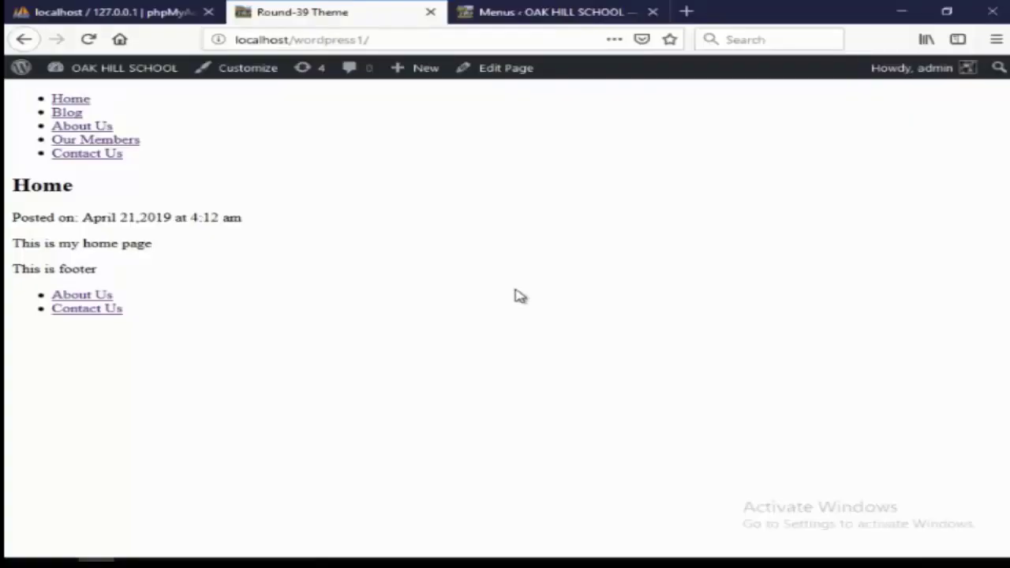
{"action": "left_click", "coordinate": [390, 554]}
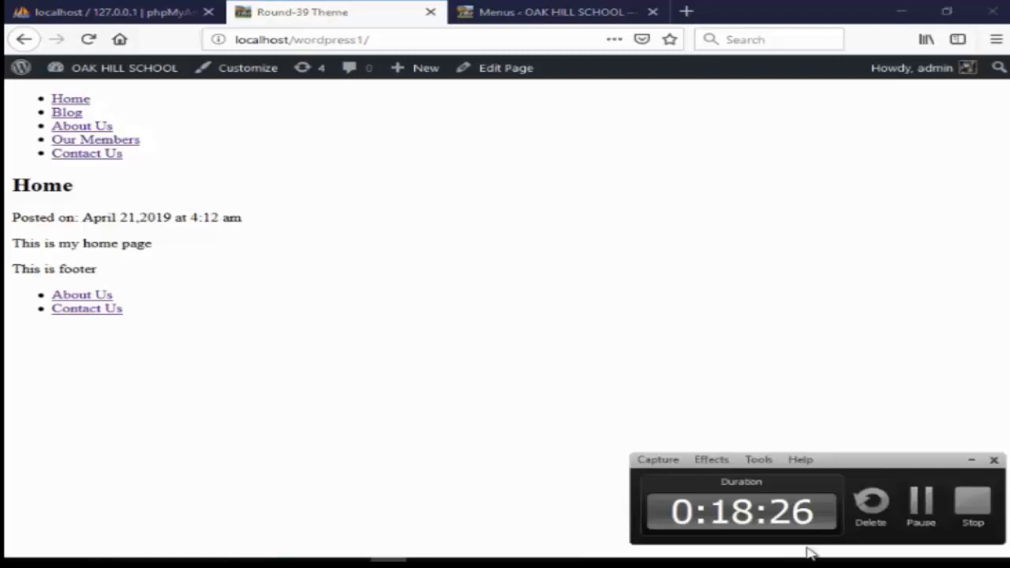
{"action": "left_click", "coordinate": [919, 509]}
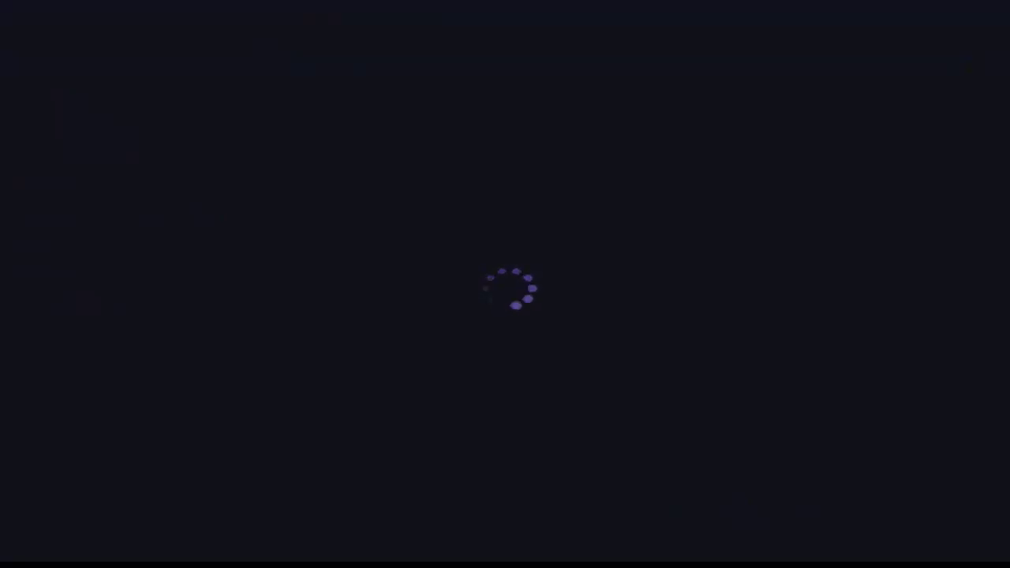